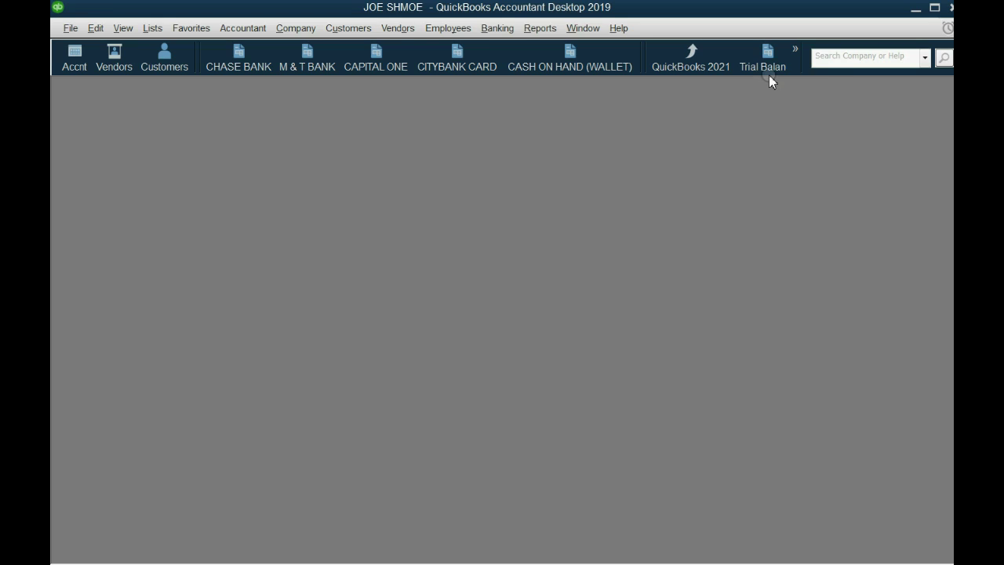
Open the Trial Balance and point out the Federal Income Tax and State Income Tax balances
{"action": "left_click", "coordinate": [757, 62]}
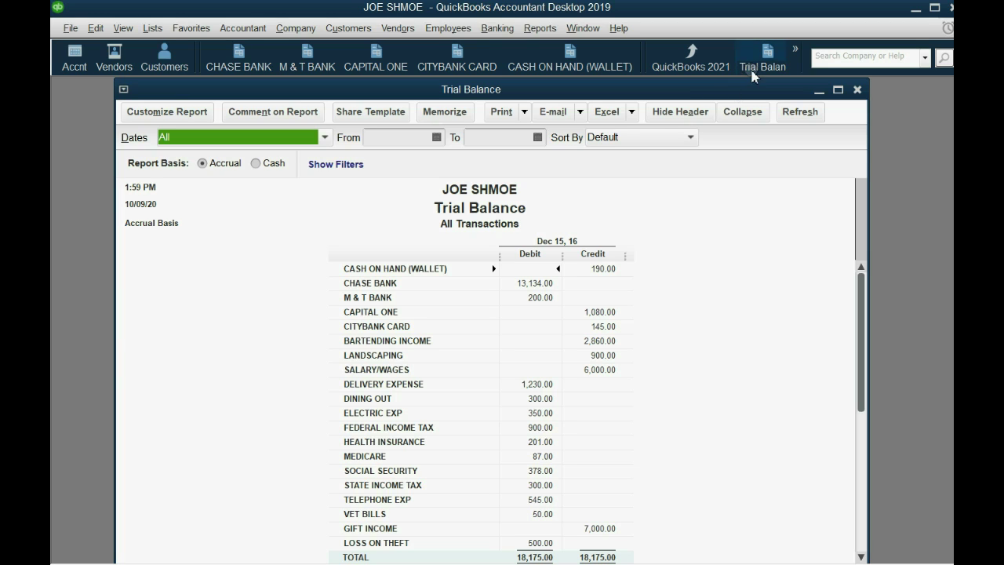
{"action": "left_click", "coordinate": [428, 429]}
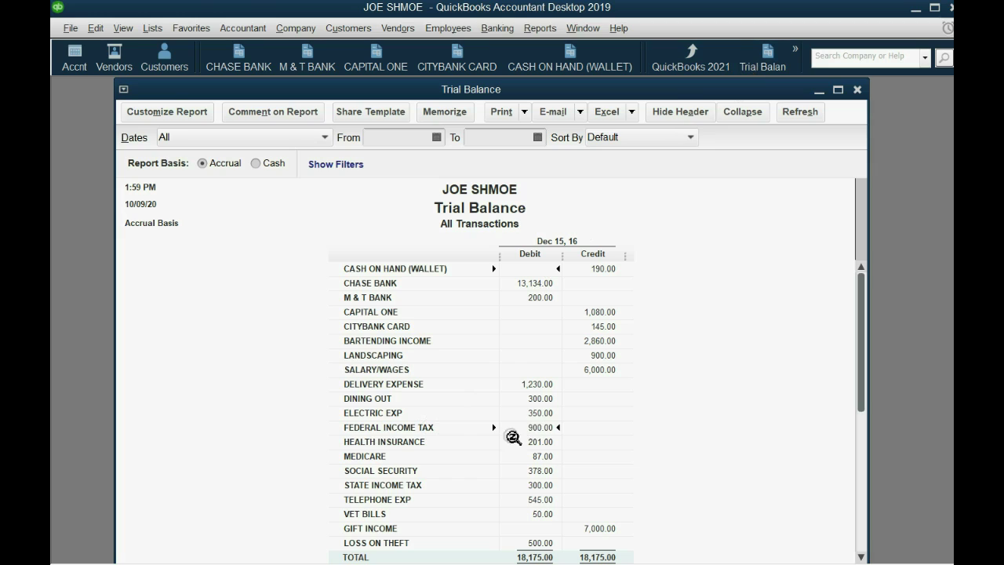
{"action": "left_click", "coordinate": [423, 488]}
{"action": "left_click", "coordinate": [536, 485]}
{"action": "left_click", "coordinate": [293, 31]}
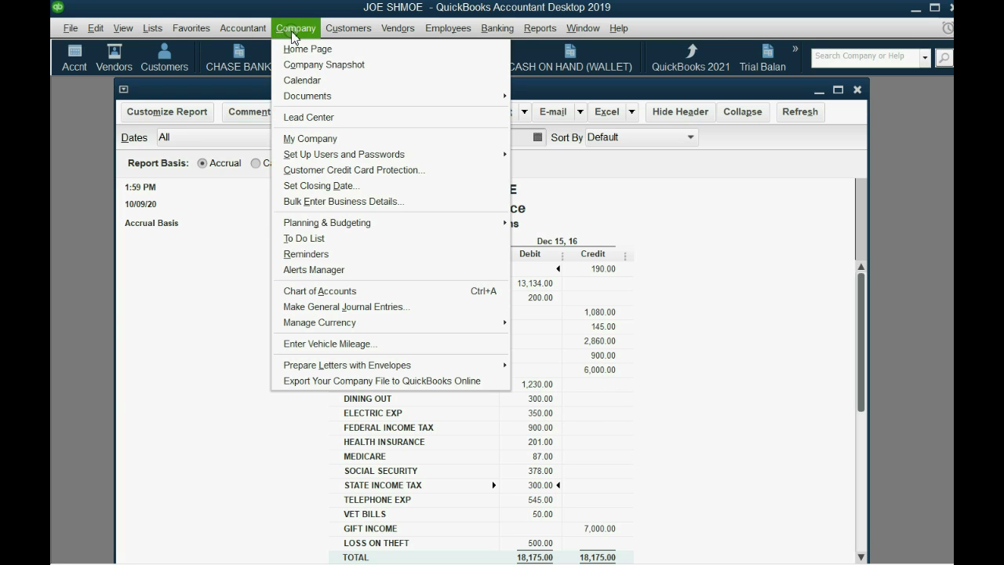
Start a new general journal entry and set its entry number to 1
{"action": "left_click", "coordinate": [361, 306]}
{"action": "left_click", "coordinate": [487, 296]}
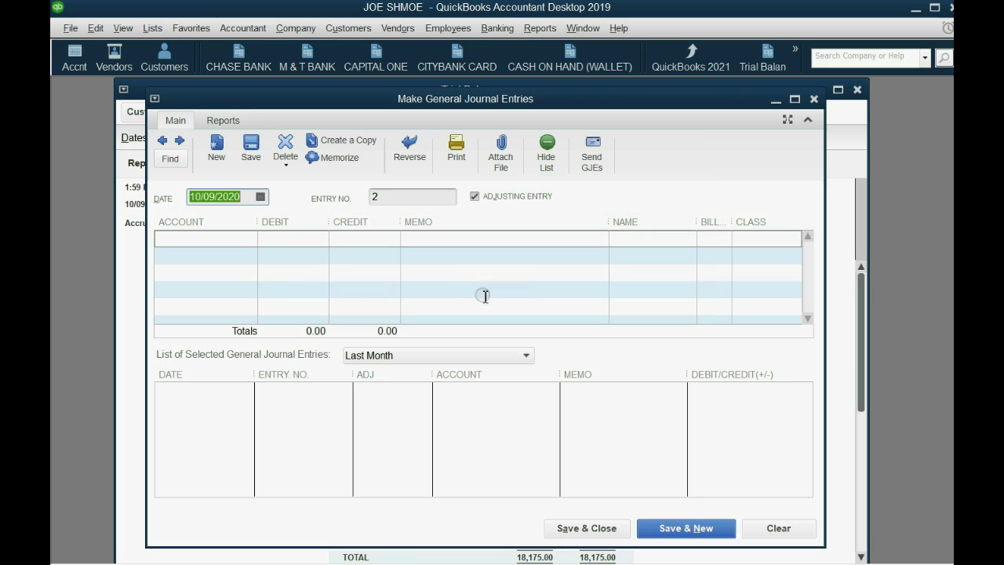
{"action": "left_click", "coordinate": [396, 198]}
{"action": "type", "text": "1"}
{"action": "key", "text": "Tab"}
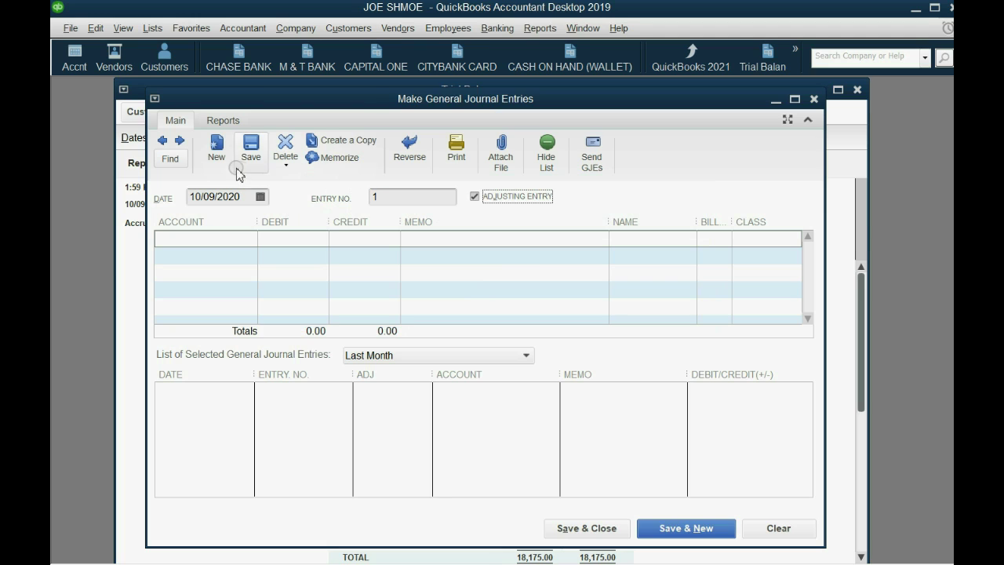
Date the journal entry 12/31/2016
{"action": "left_click", "coordinate": [261, 196]}
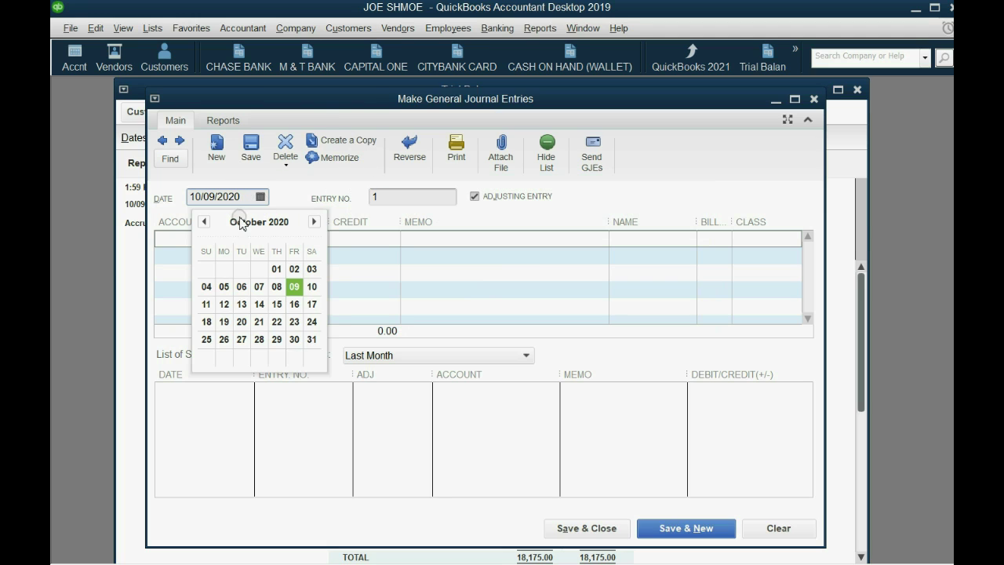
{"action": "left_click", "coordinate": [314, 222]}
{"action": "left_click", "coordinate": [314, 222]}
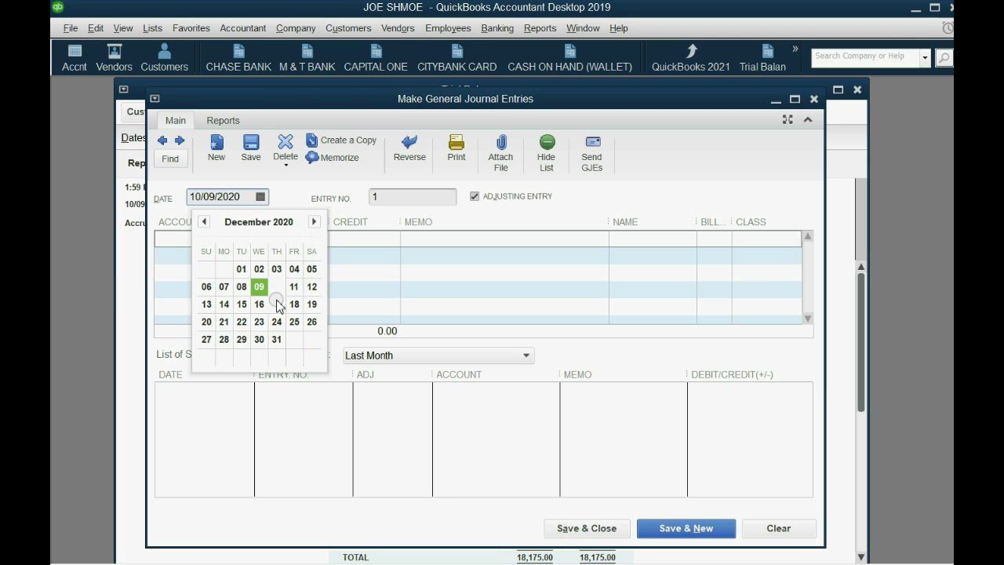
{"action": "left_click", "coordinate": [276, 339]}
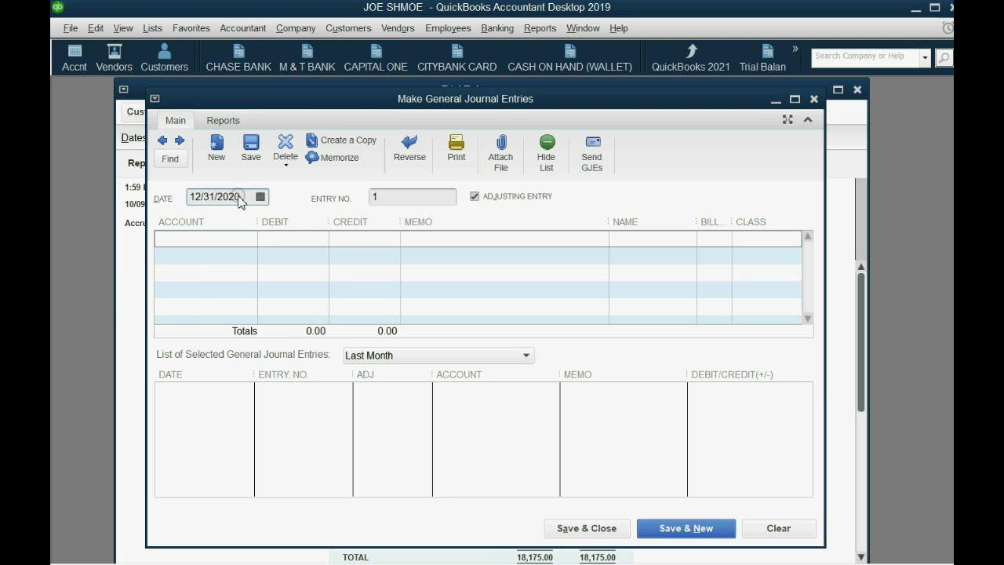
{"action": "left_click_drag", "start_coordinate": [250, 196], "coordinate": [234, 193]}
{"action": "type", "text": "16"}
{"action": "key", "text": "Tab"}
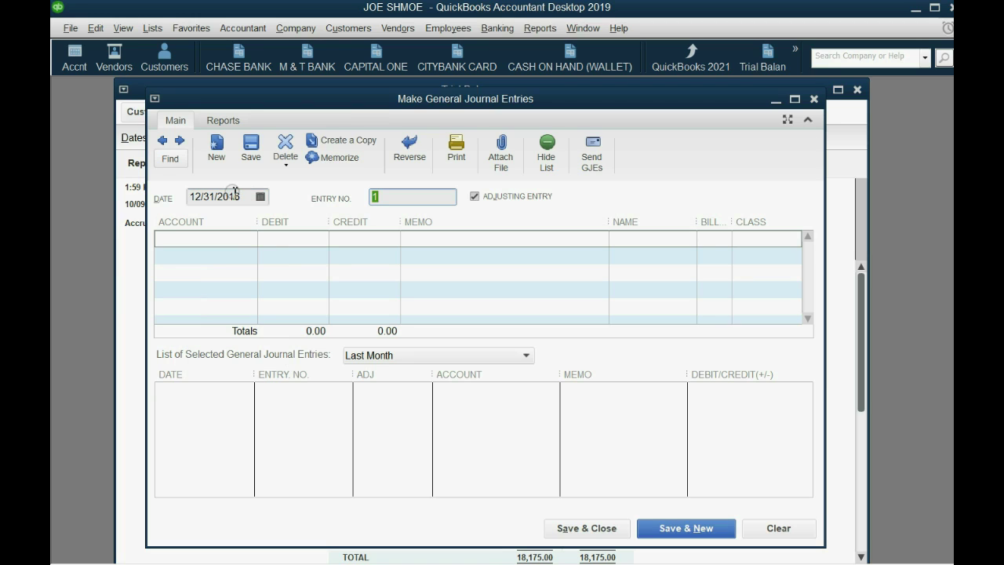
{"action": "left_click", "coordinate": [244, 240]}
{"action": "left_click", "coordinate": [250, 239]}
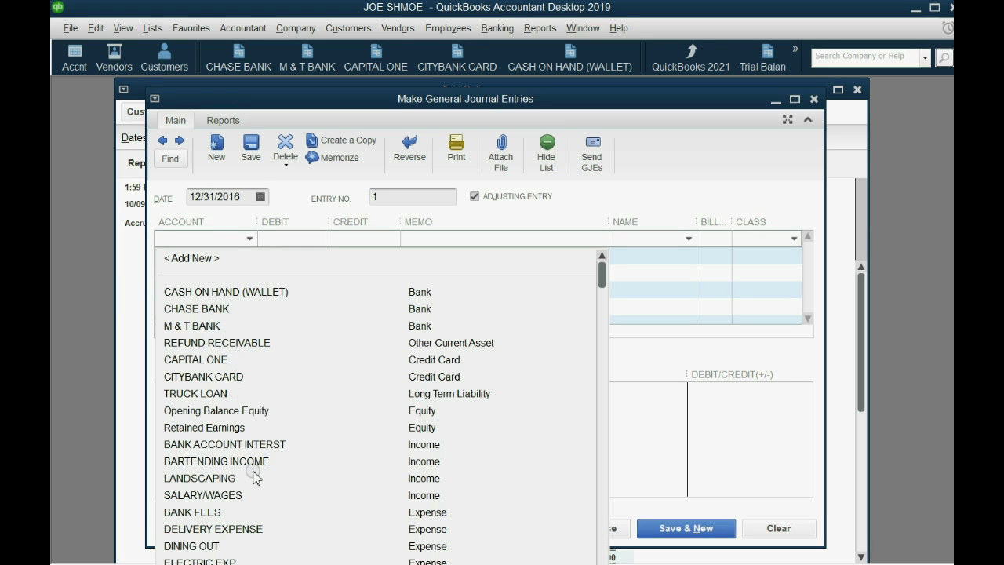
Credit FEDERAL INCOME TAX 400.00 on the first journal line
{"action": "scroll", "coordinate": [239, 423], "scroll_direction": "down", "scroll_amount": 1}
{"action": "left_click", "coordinate": [259, 530]}
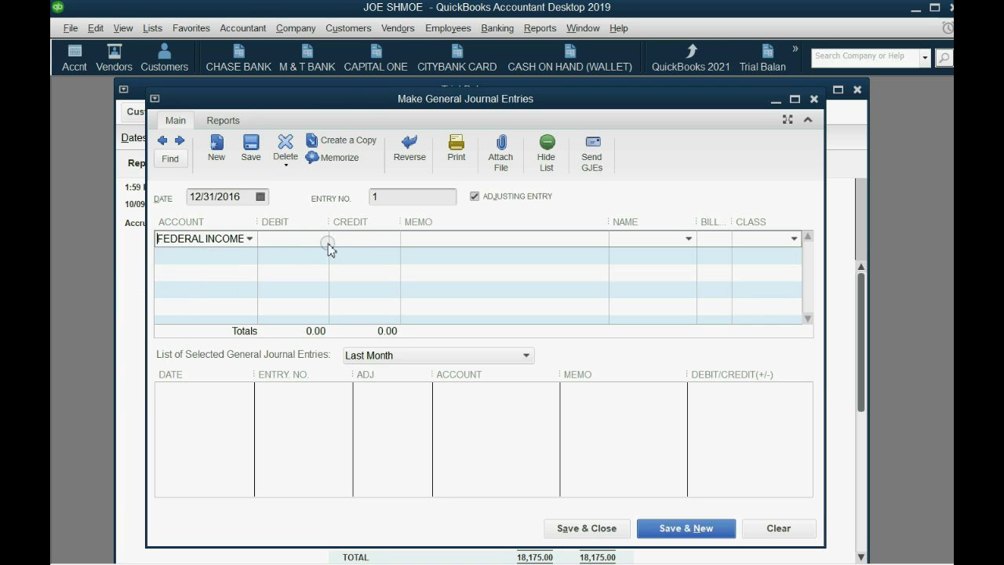
{"action": "type", "text": "400"}
{"action": "key", "text": "Tab"}
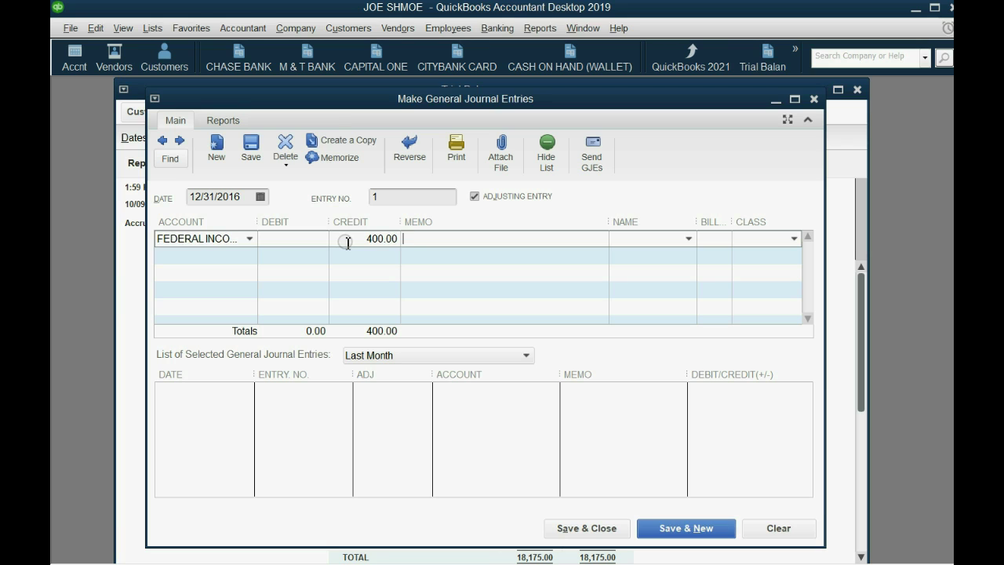
Credit STATE INCOME TAX 150.00 on the second line, clearing the auto-filled debit
{"action": "left_click", "coordinate": [249, 256]}
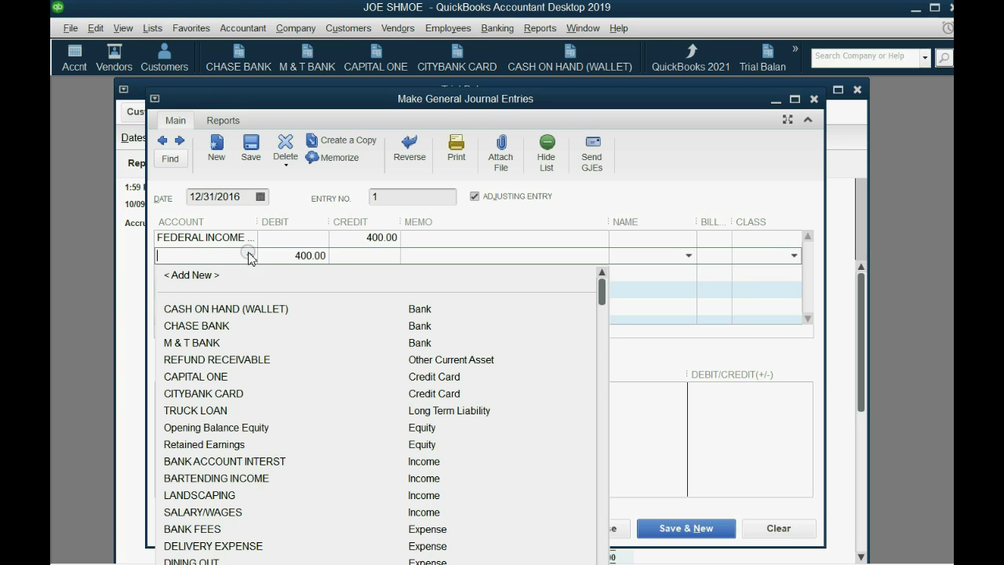
{"action": "scroll", "coordinate": [257, 511], "scroll_direction": "down", "scroll_amount": 2}
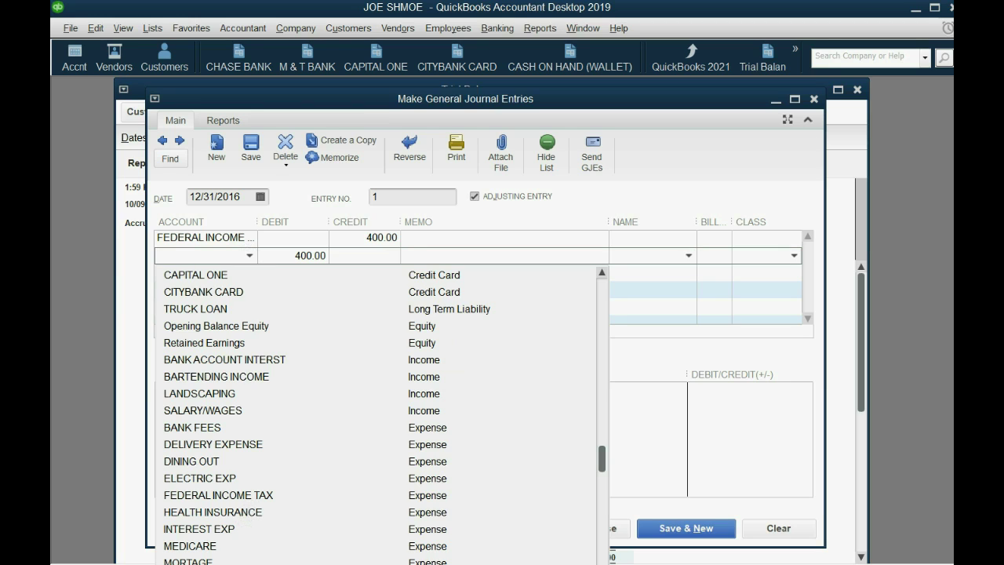
{"action": "left_click", "coordinate": [254, 563]}
{"action": "left_click", "coordinate": [286, 255]}
{"action": "key", "text": "Delete"}
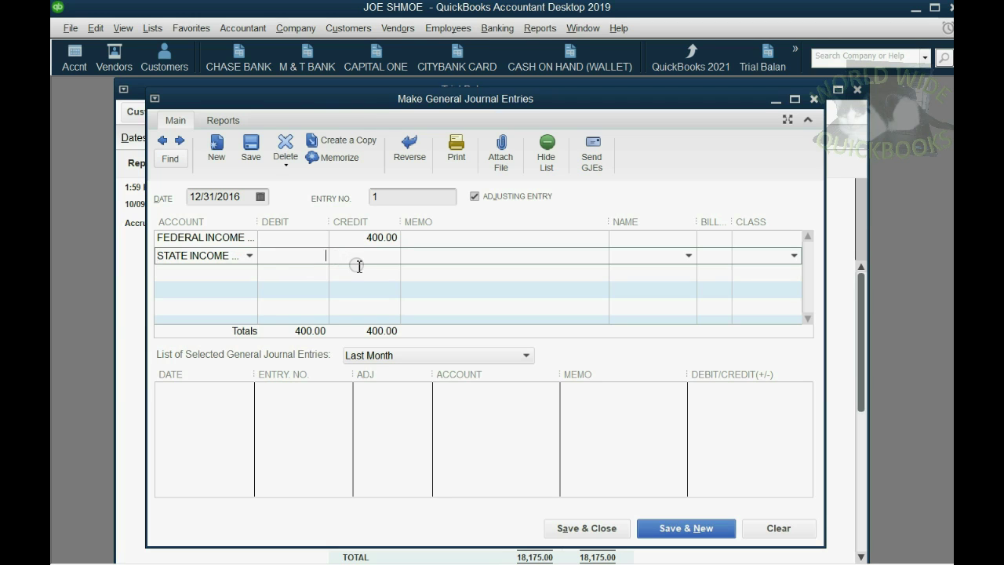
{"action": "left_click", "coordinate": [369, 257]}
{"action": "type", "text": "150"}
{"action": "key", "text": "Tab"}
{"action": "key", "text": "Tab"}
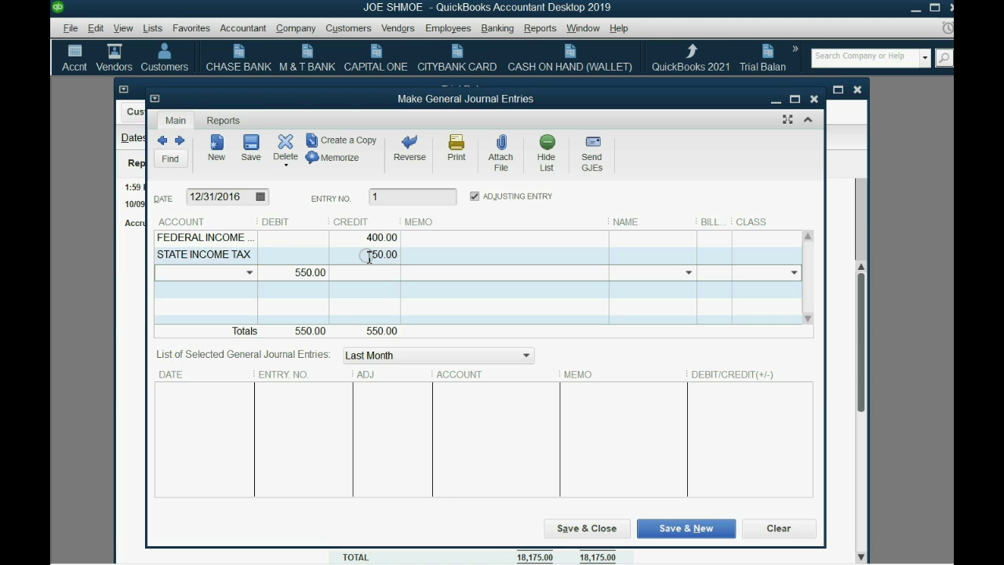
Debit REFUND RECEIVABLE 550.00 on the third line and save the entry
{"action": "left_click", "coordinate": [373, 237]}
{"action": "left_click_drag", "start_coordinate": [367, 255], "coordinate": [372, 240]}
{"action": "left_click", "coordinate": [372, 237]}
{"action": "left_click", "coordinate": [366, 256]}
{"action": "left_click", "coordinate": [372, 237]}
{"action": "left_click", "coordinate": [366, 257]}
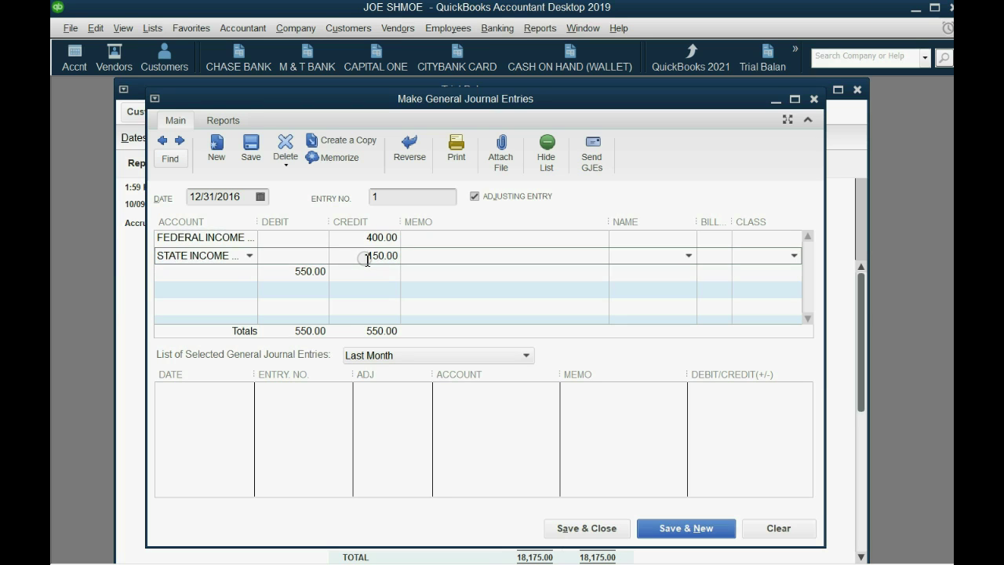
{"action": "left_click", "coordinate": [325, 272]}
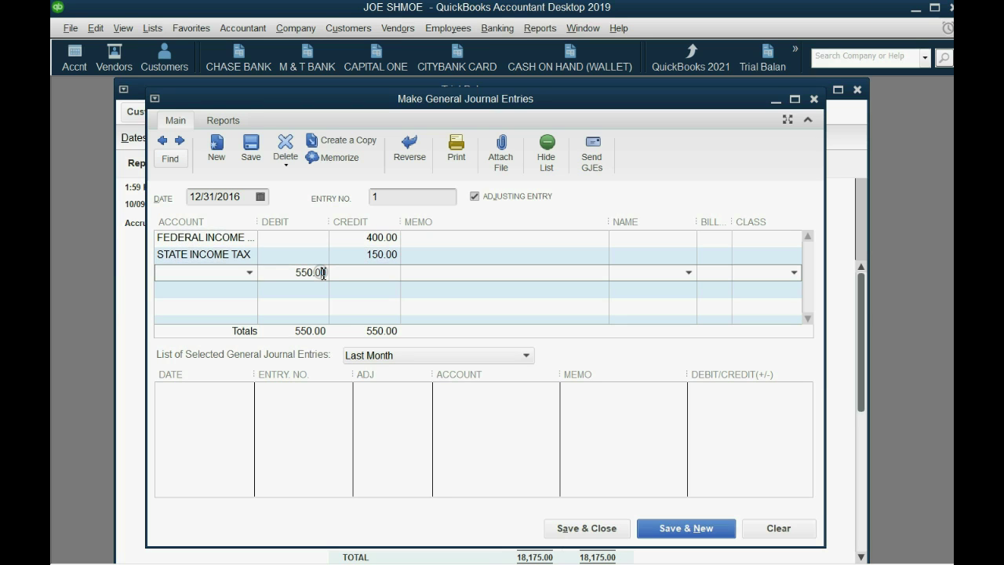
{"action": "left_click", "coordinate": [249, 274]}
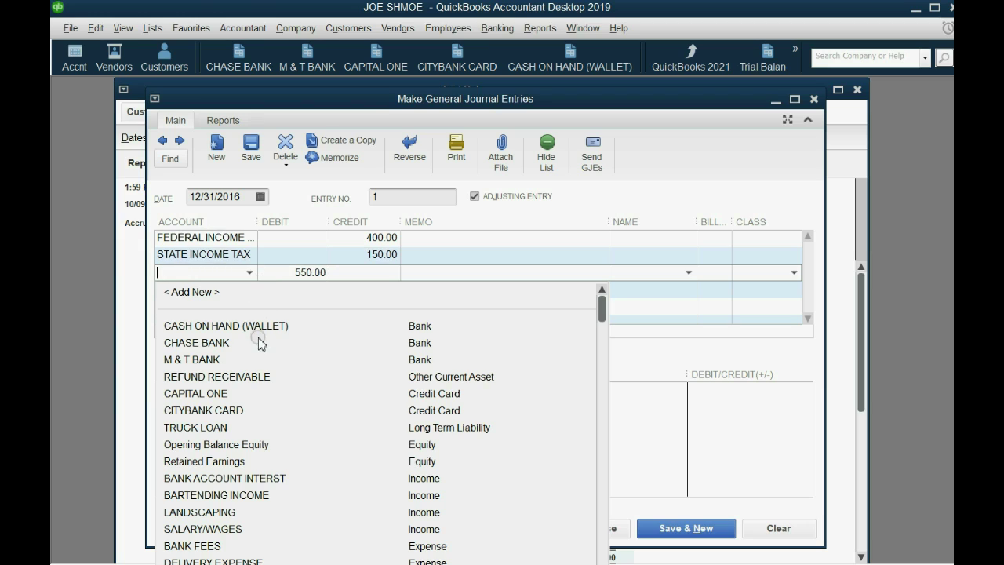
{"action": "left_click", "coordinate": [262, 377]}
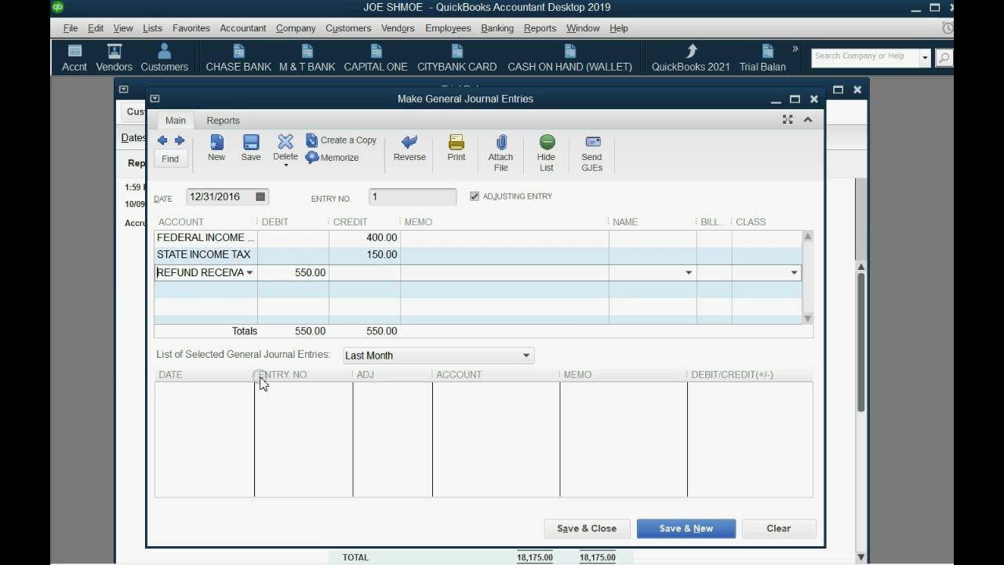
{"action": "left_click", "coordinate": [583, 531]}
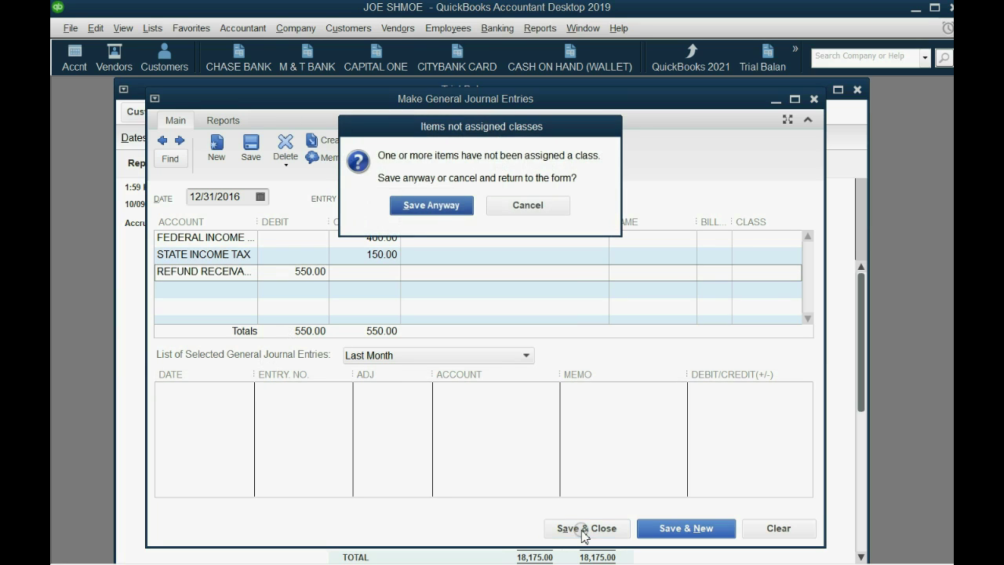
Save the entry without classes, returning to a Trial Balance showing Refund Receivable 550.00
{"action": "left_click", "coordinate": [443, 208]}
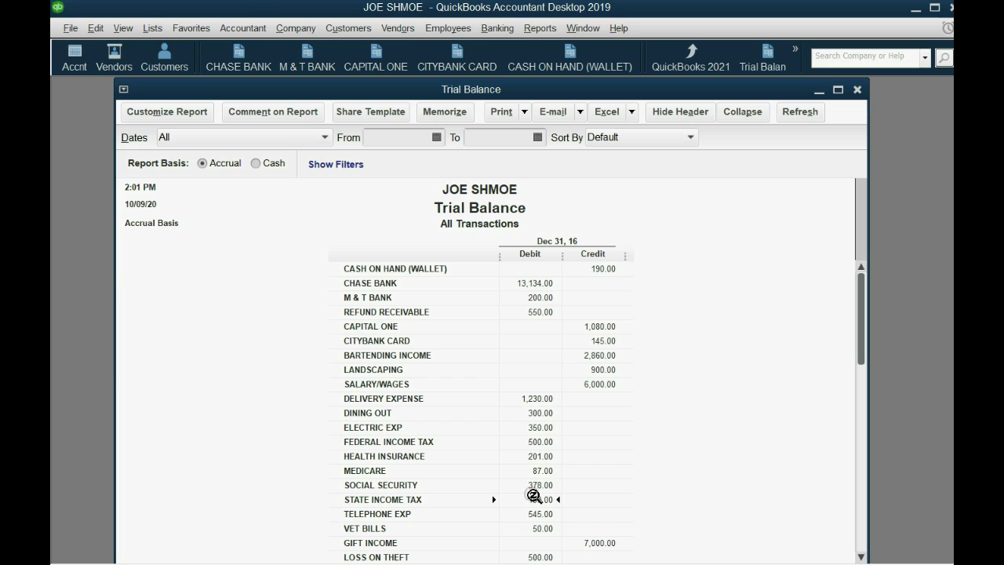
{"action": "left_click", "coordinate": [800, 66]}
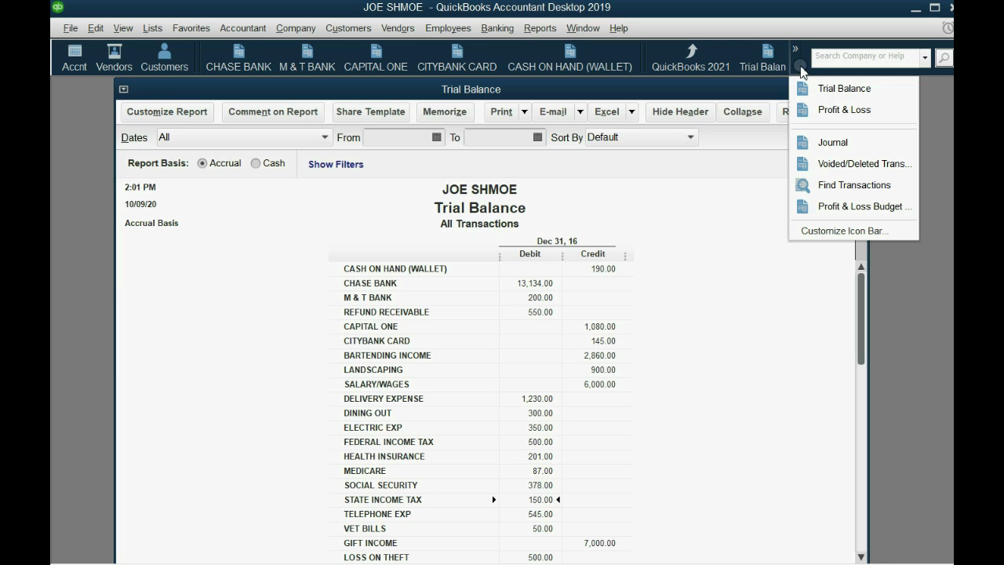
Open the Profit & Loss report with a 12/31/2016 start date
{"action": "left_click", "coordinate": [830, 110]}
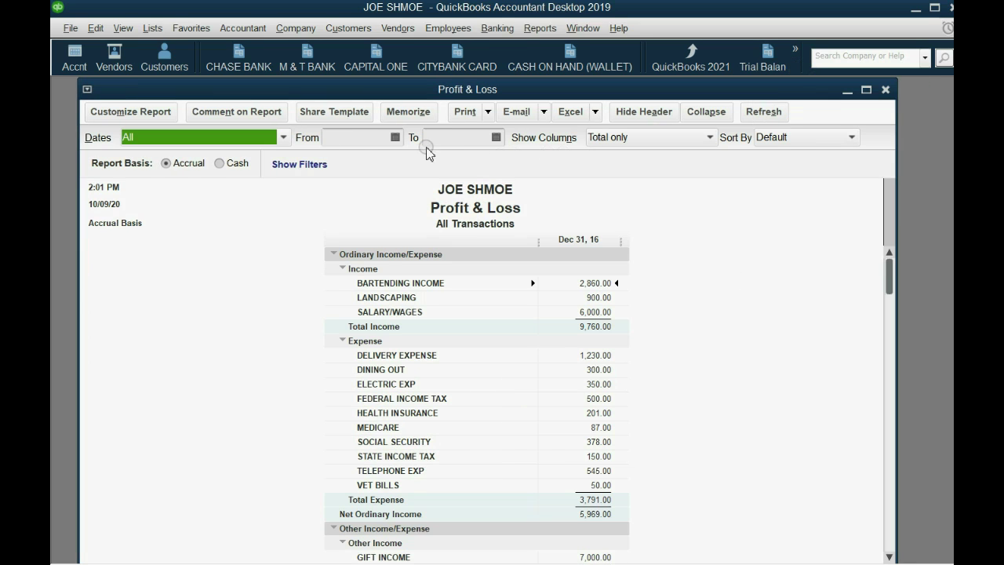
{"action": "left_click", "coordinate": [394, 137]}
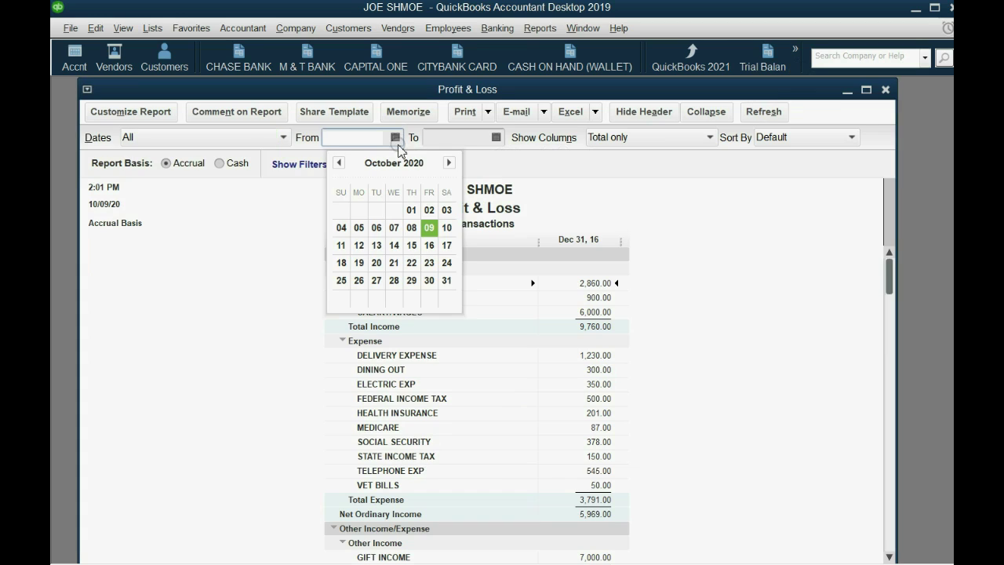
{"action": "left_click", "coordinate": [447, 163]}
{"action": "left_click", "coordinate": [448, 163]}
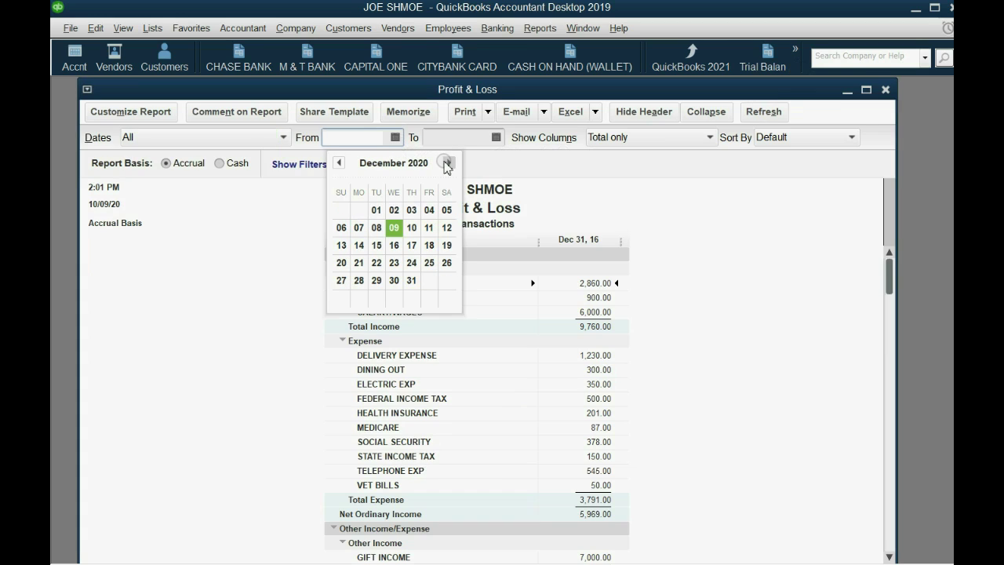
{"action": "left_click", "coordinate": [411, 280]}
{"action": "left_click", "coordinate": [382, 142]}
{"action": "key", "text": "BackSpace"}
{"action": "key", "text": "BackSpace"}
{"action": "type", "text": "12/31/2016"}
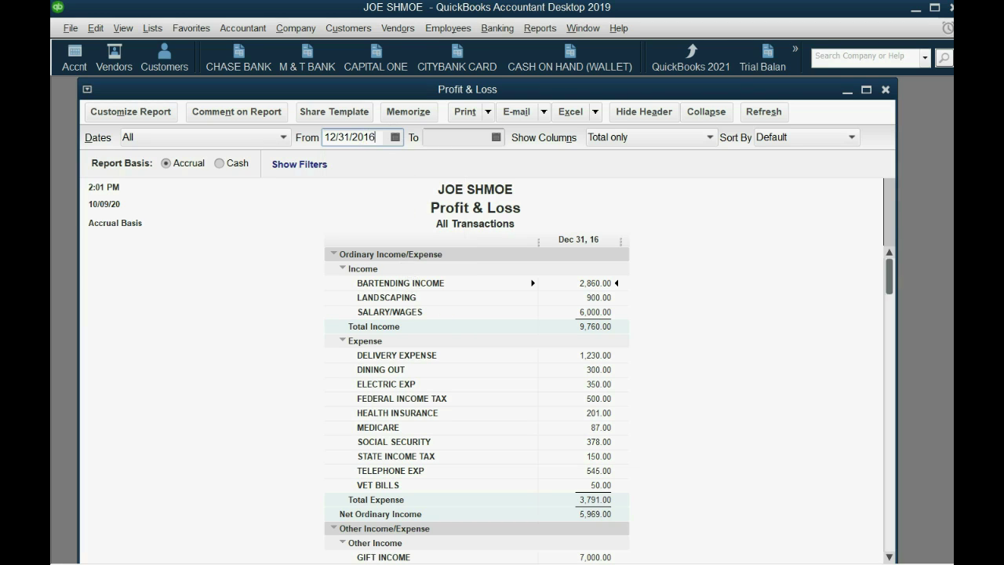
{"action": "key", "text": "Tab"}
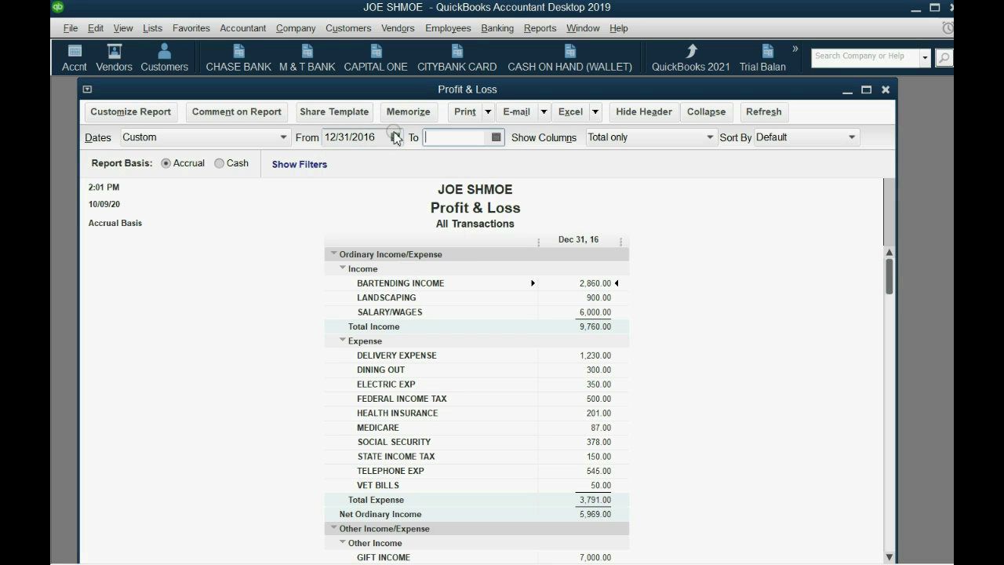
Move 12/31/2016 into the end date and review the Federal and State Income Tax lines
{"action": "left_click_drag", "start_coordinate": [378, 138], "coordinate": [321, 138]}
{"action": "key", "text": "ctrl+c"}
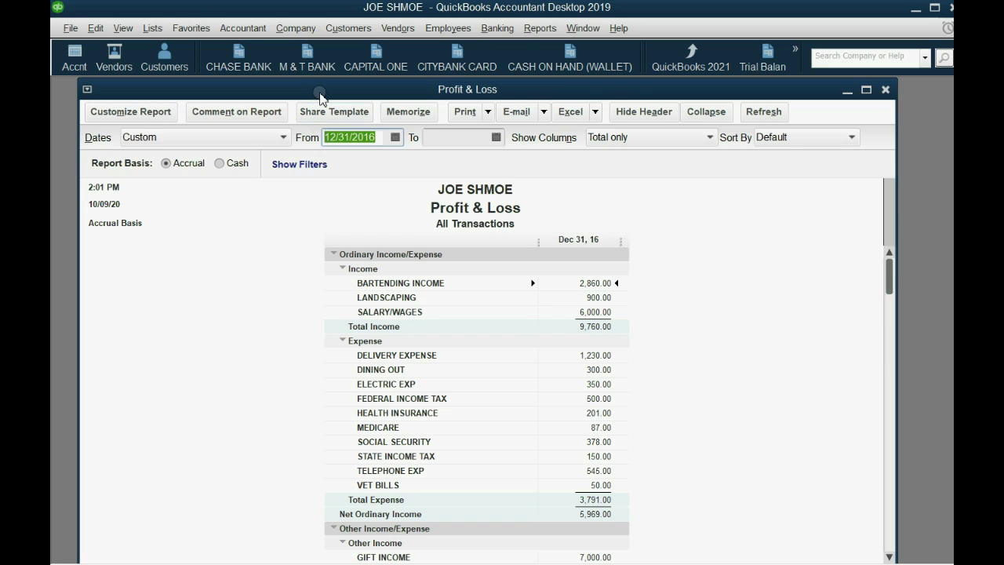
{"action": "left_click", "coordinate": [437, 136]}
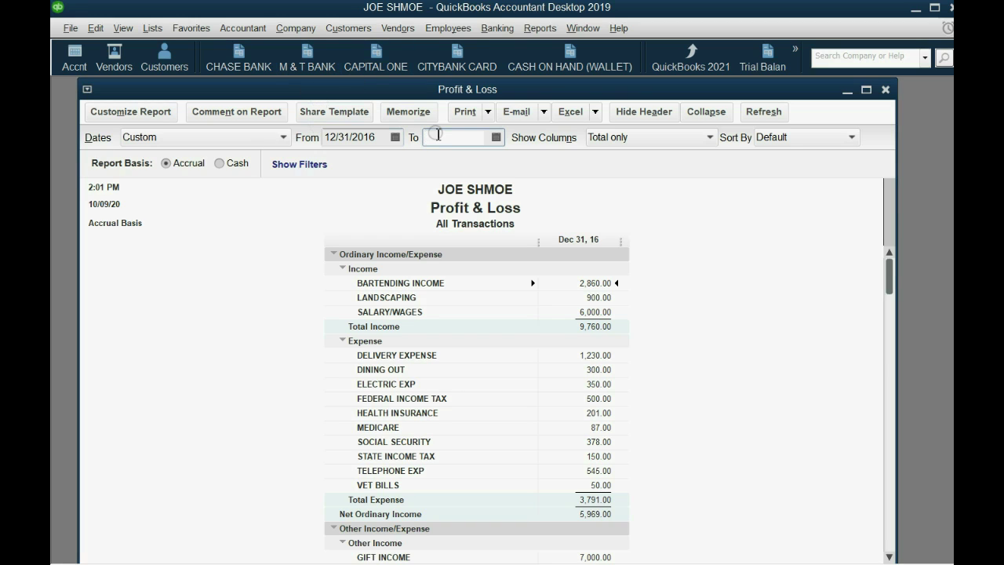
{"action": "key", "text": "ctrl+v"}
{"action": "key", "text": "Tab"}
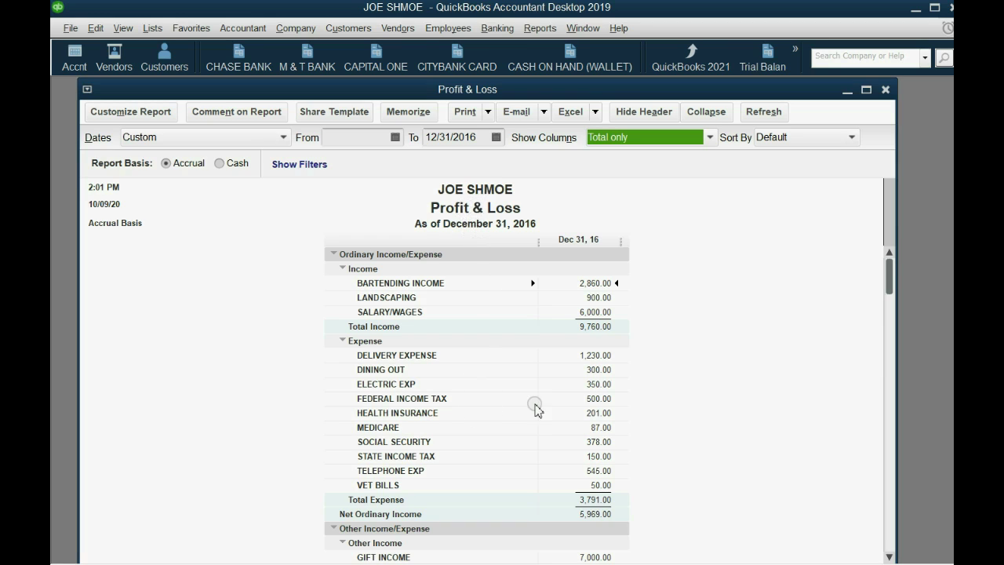
{"action": "left_click", "coordinate": [599, 398]}
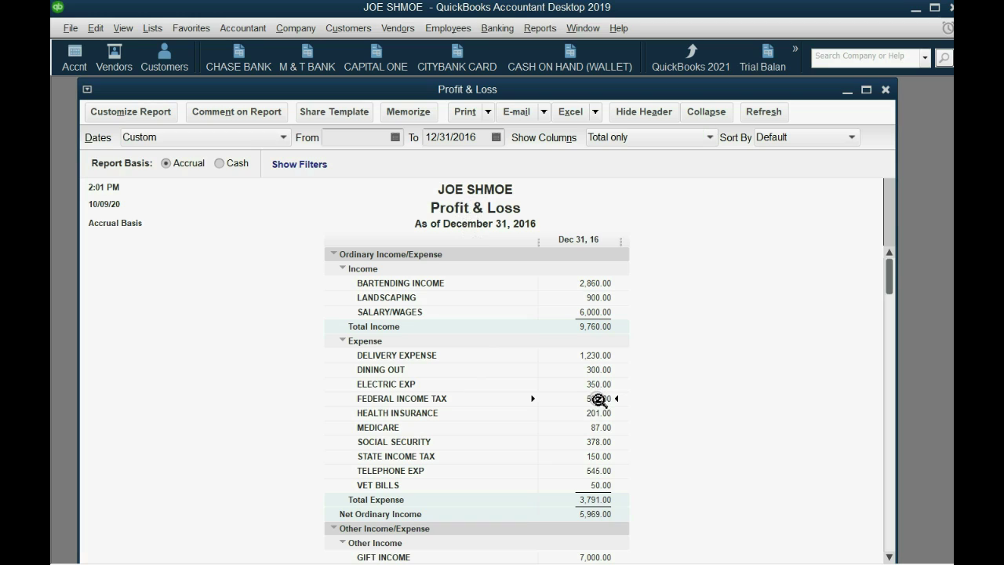
{"action": "left_click", "coordinate": [598, 457]}
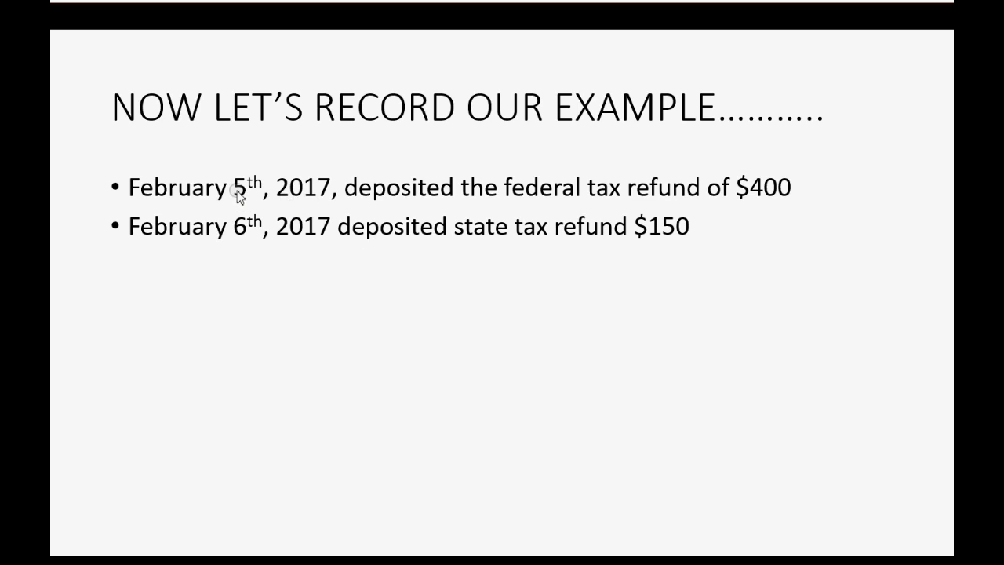
Return to the example slide listing the $400 federal and $150 state refund deposits
{"action": "left_click", "coordinate": [390, 192]}
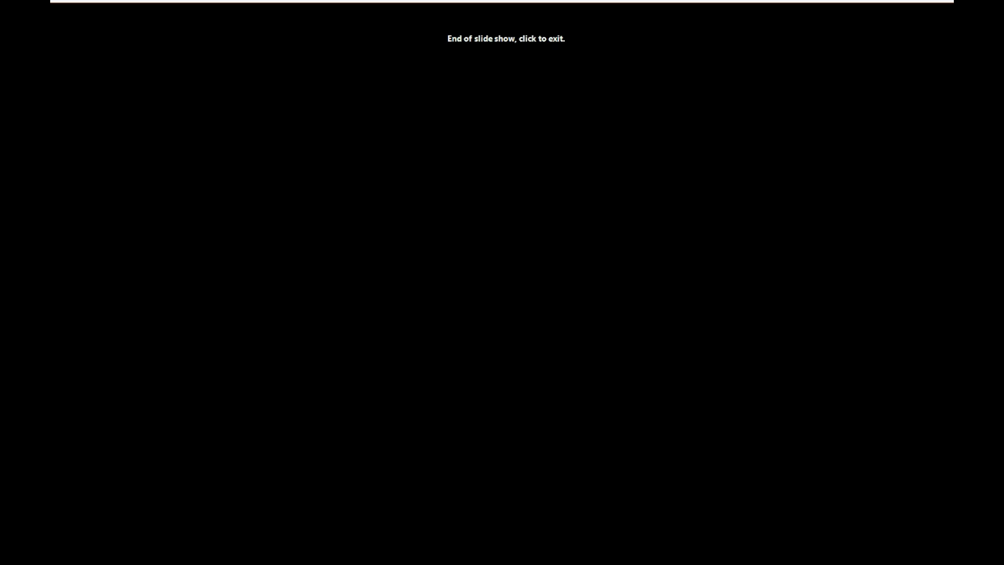
{"action": "key", "text": "Left"}
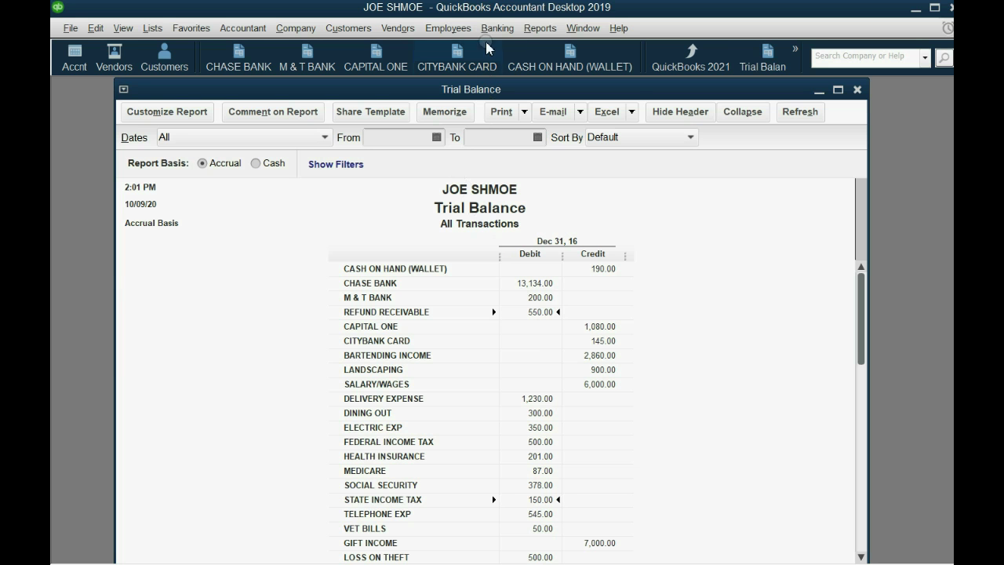
Start a new bank deposit dated 02/05/2017
{"action": "left_click", "coordinate": [490, 35]}
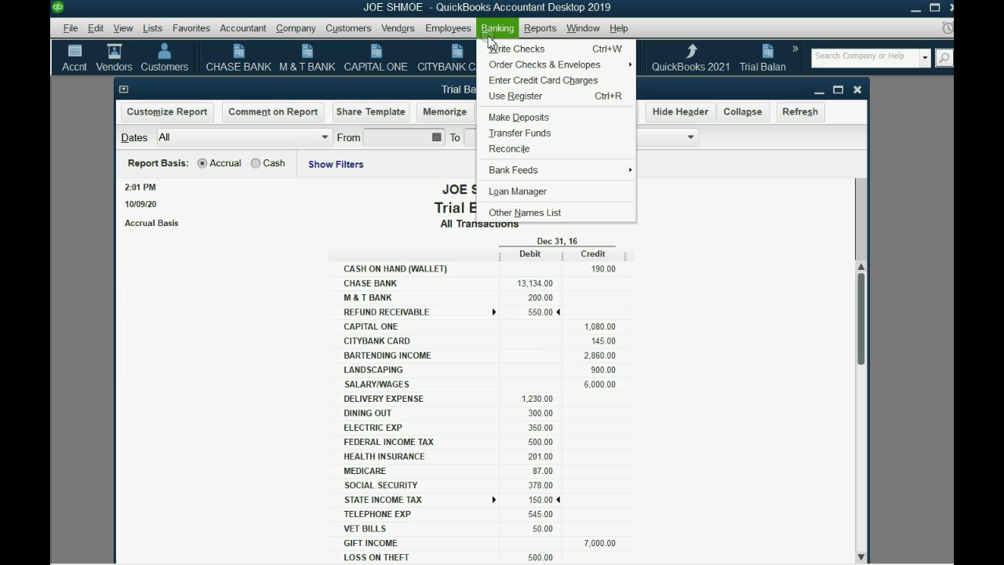
{"action": "left_click", "coordinate": [506, 117]}
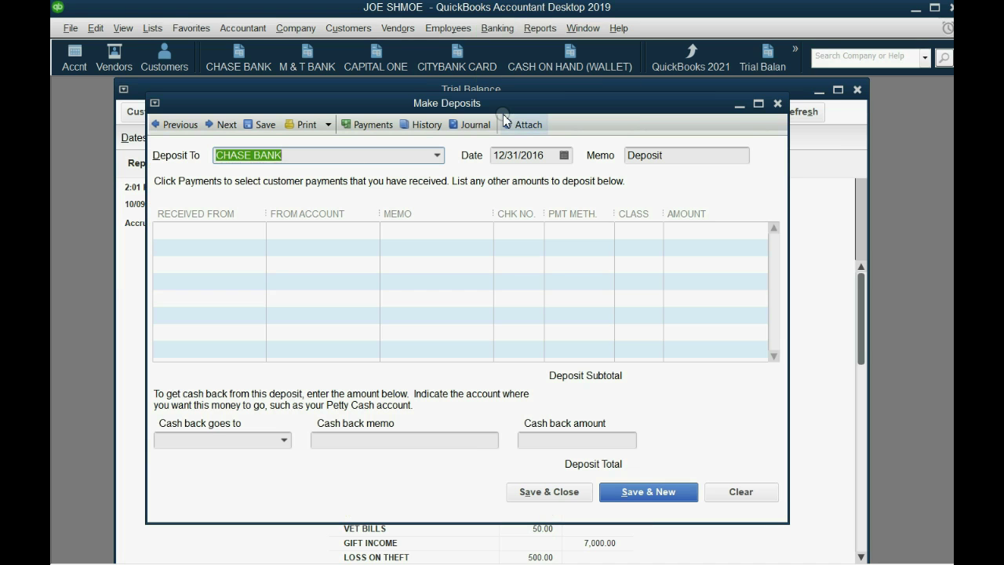
{"action": "left_click", "coordinate": [563, 156]}
{"action": "left_click", "coordinate": [618, 181]}
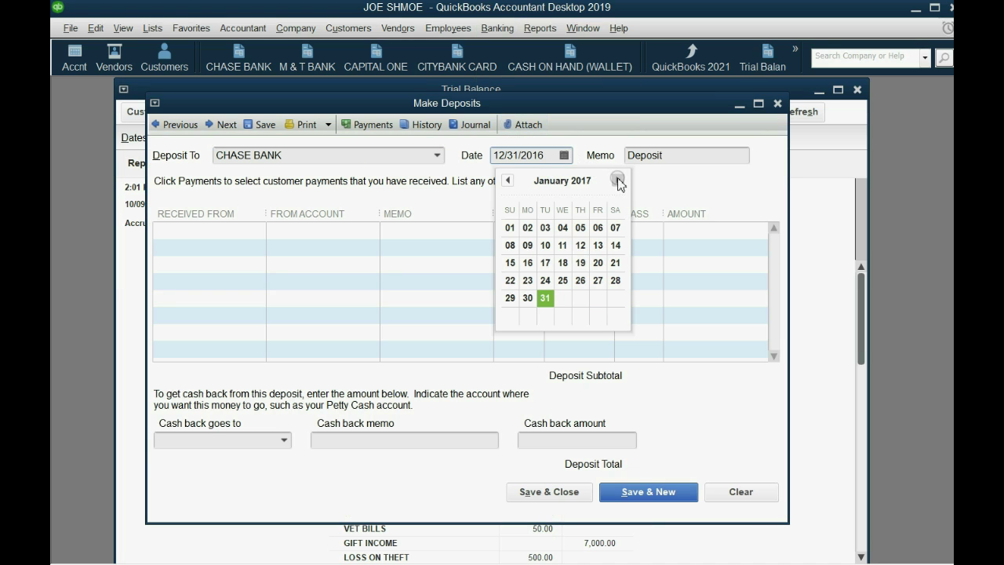
{"action": "left_click", "coordinate": [618, 181]}
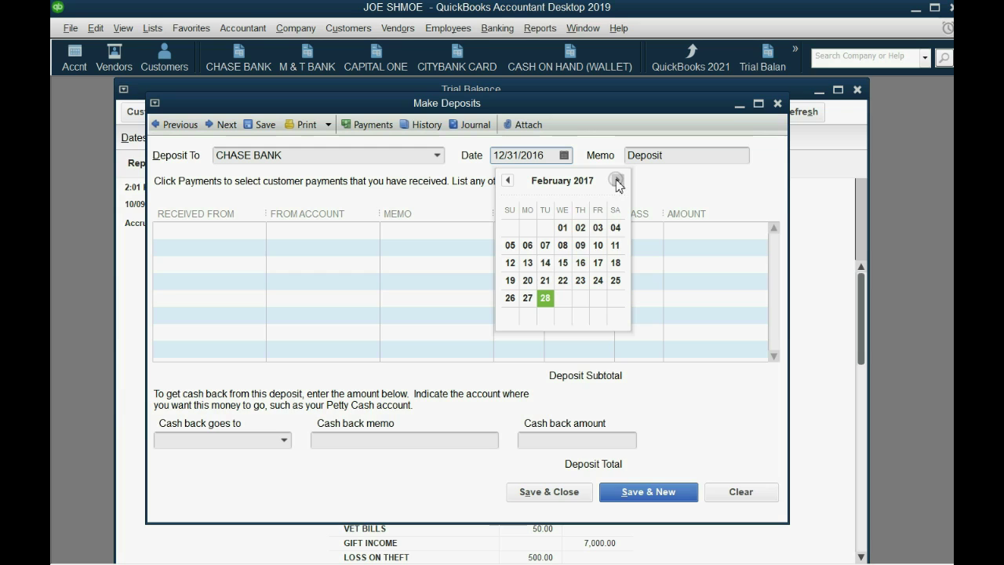
{"action": "left_click", "coordinate": [510, 246]}
Add a 400.00 deposit line from REFUND RECEIVABLE
{"action": "left_click", "coordinate": [255, 233]}
{"action": "left_click", "coordinate": [255, 230]}
{"action": "left_click", "coordinate": [255, 229]}
{"action": "left_click", "coordinate": [370, 230]}
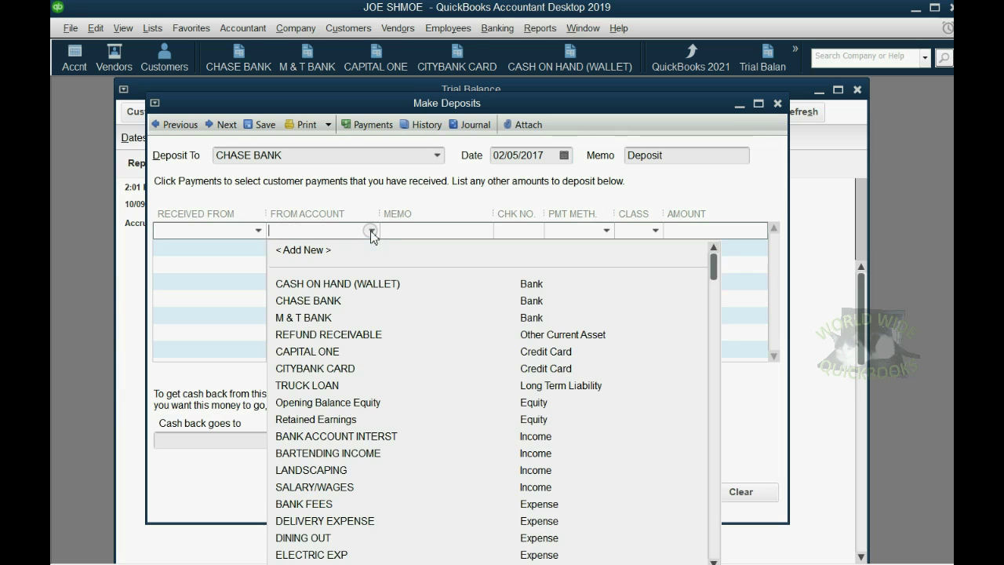
{"action": "left_click", "coordinate": [341, 334]}
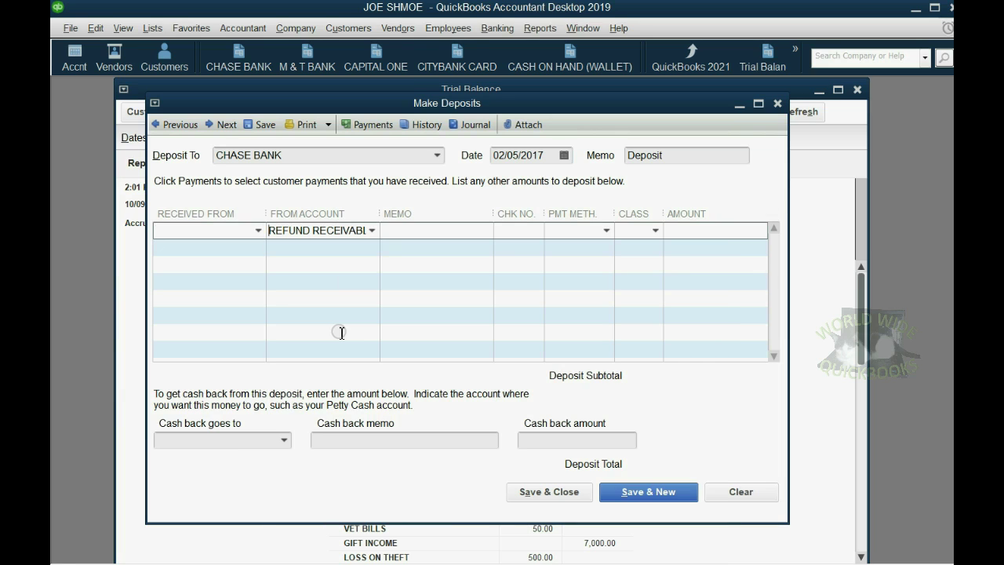
{"action": "left_click", "coordinate": [691, 229]}
{"action": "type", "text": "400"}
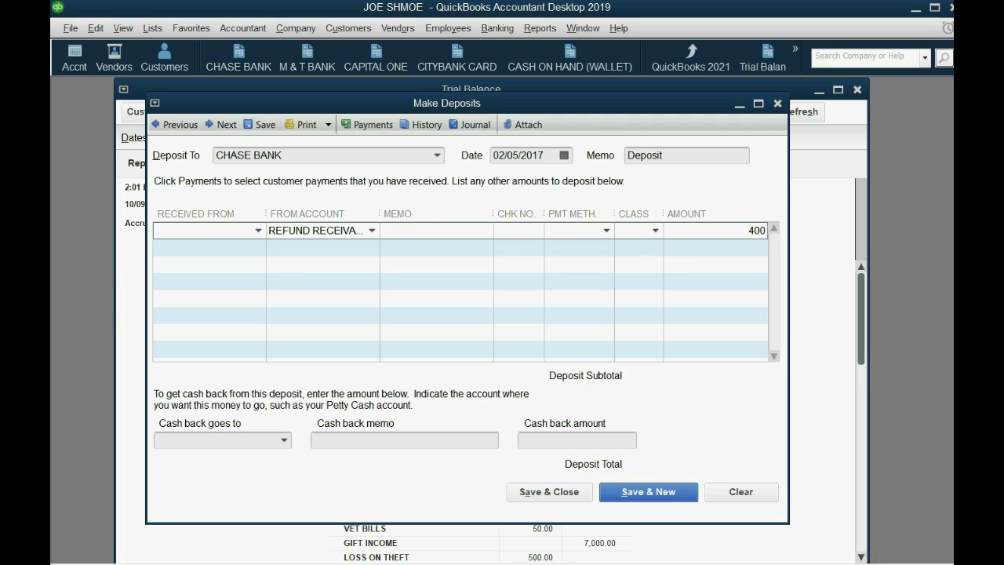
{"action": "key", "text": "Tab"}
Tag the line EXEMPT - NON-DEDUCTABLE, keep CHASE BANK as the deposit account, and save
{"action": "left_click", "coordinate": [653, 230]}
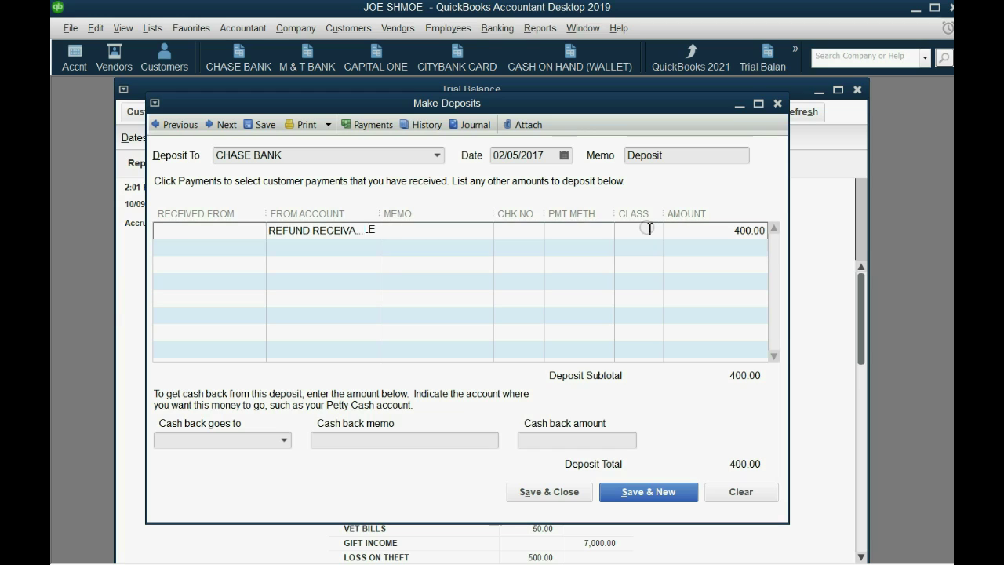
{"action": "left_click", "coordinate": [655, 231]}
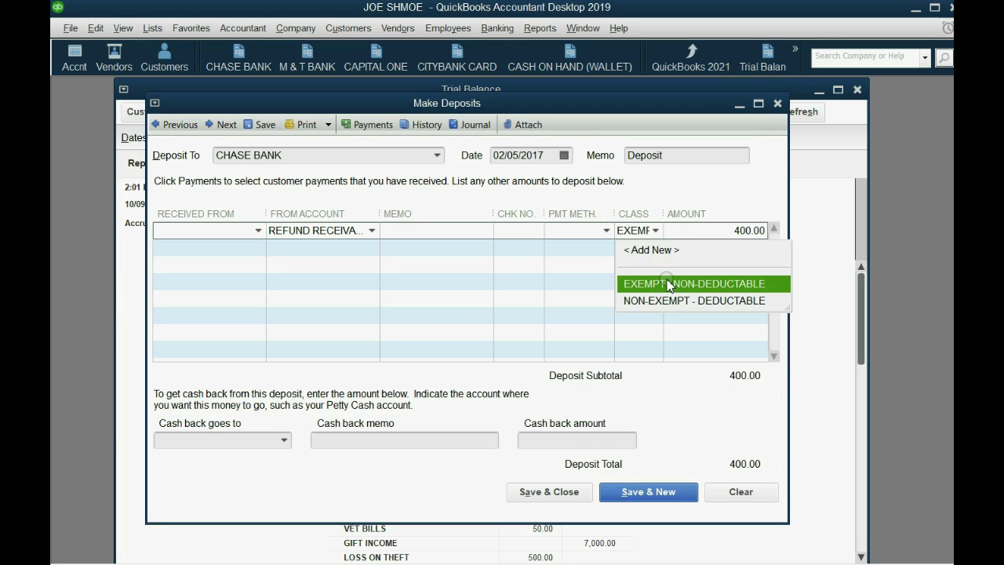
{"action": "left_click", "coordinate": [669, 284]}
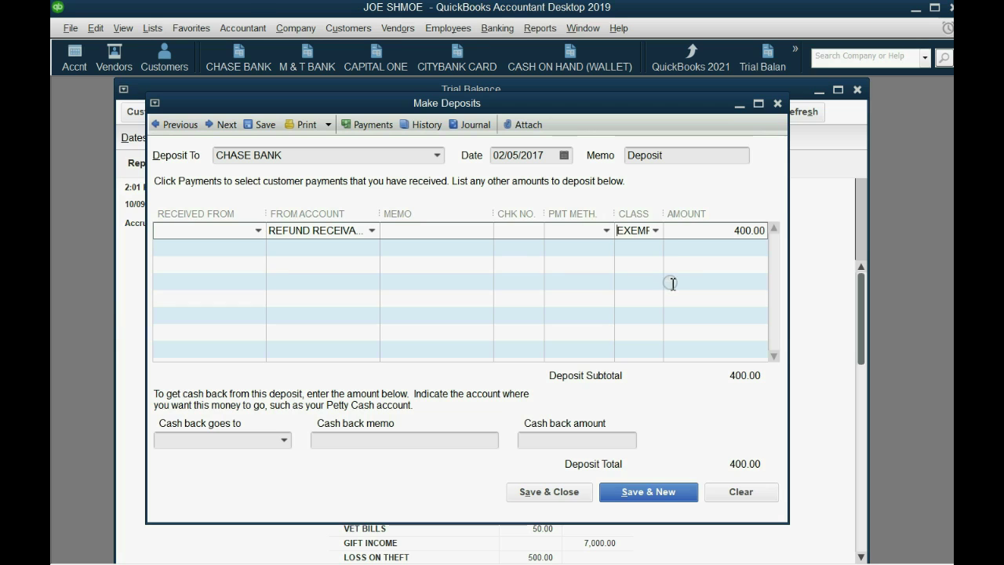
{"action": "left_click", "coordinate": [371, 230]}
{"action": "left_click", "coordinate": [374, 235]}
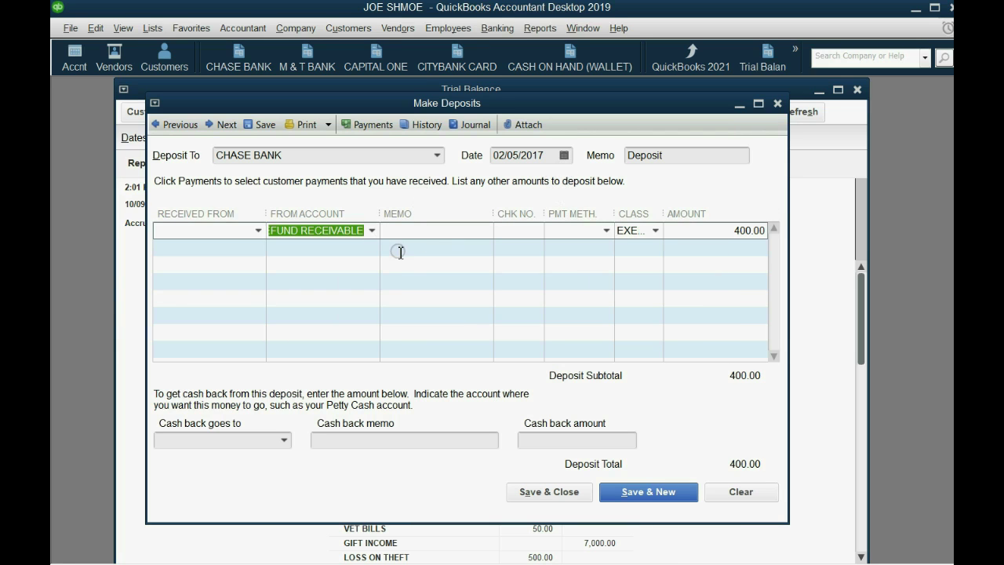
{"action": "left_click", "coordinate": [371, 231]}
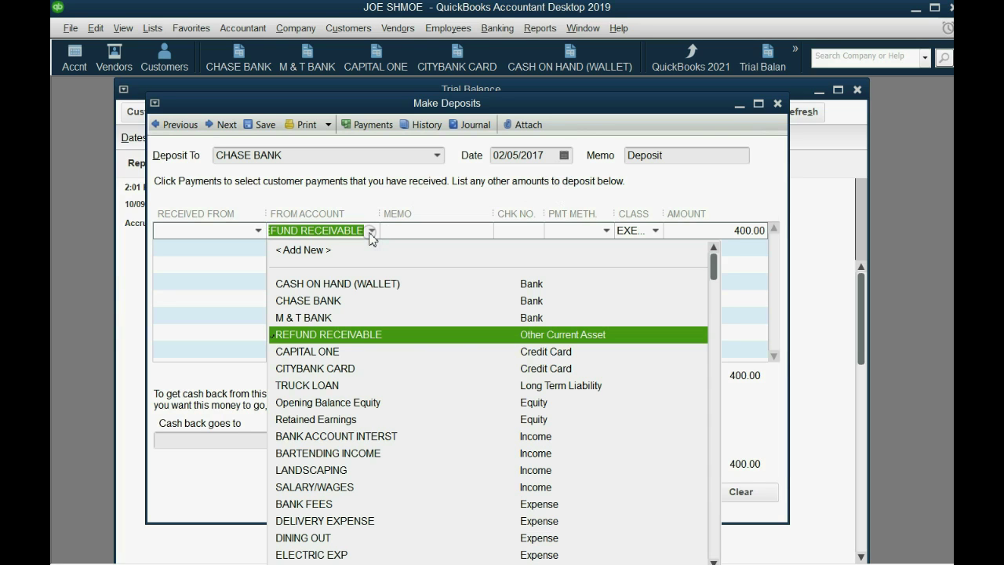
{"action": "left_click", "coordinate": [372, 234]}
{"action": "left_click", "coordinate": [437, 156]}
{"action": "left_click", "coordinate": [437, 157]}
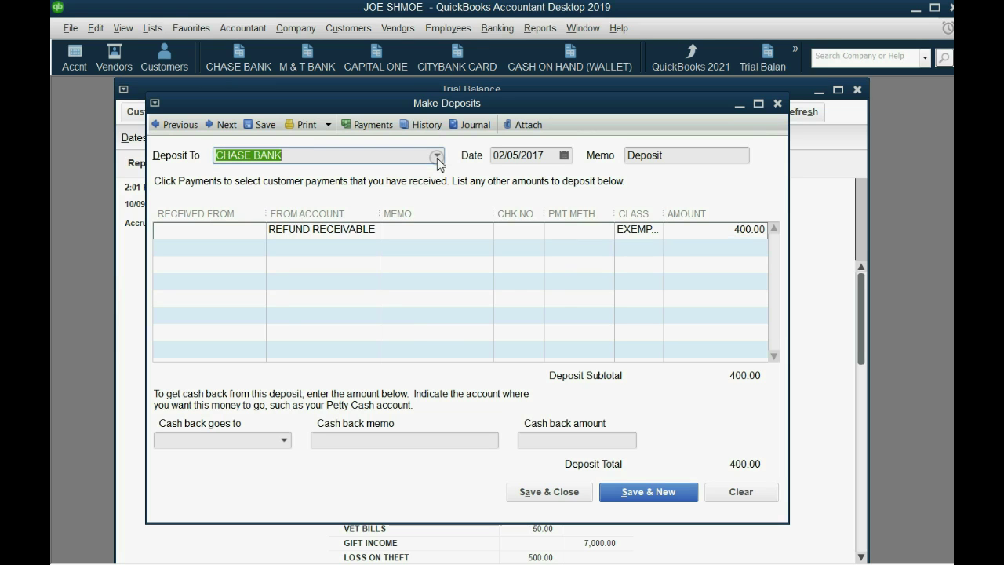
{"action": "left_click", "coordinate": [545, 491]}
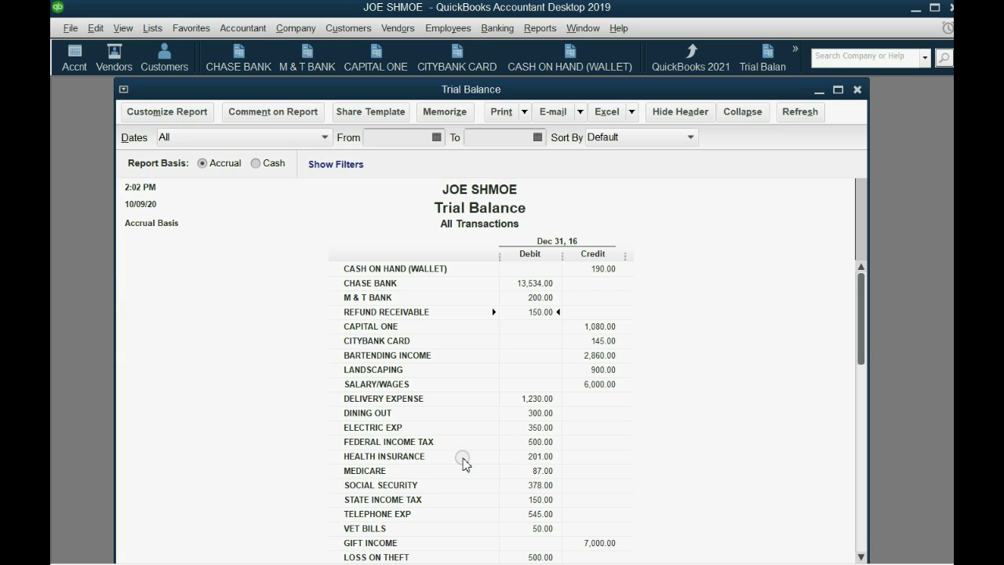
Review the Trial Balance, with Chase Bank at 13,534.00 and Refund Receivable at 150.00
{"action": "left_click", "coordinate": [541, 472]}
{"action": "double_click", "coordinate": [537, 312]}
{"action": "left_click", "coordinate": [497, 28]}
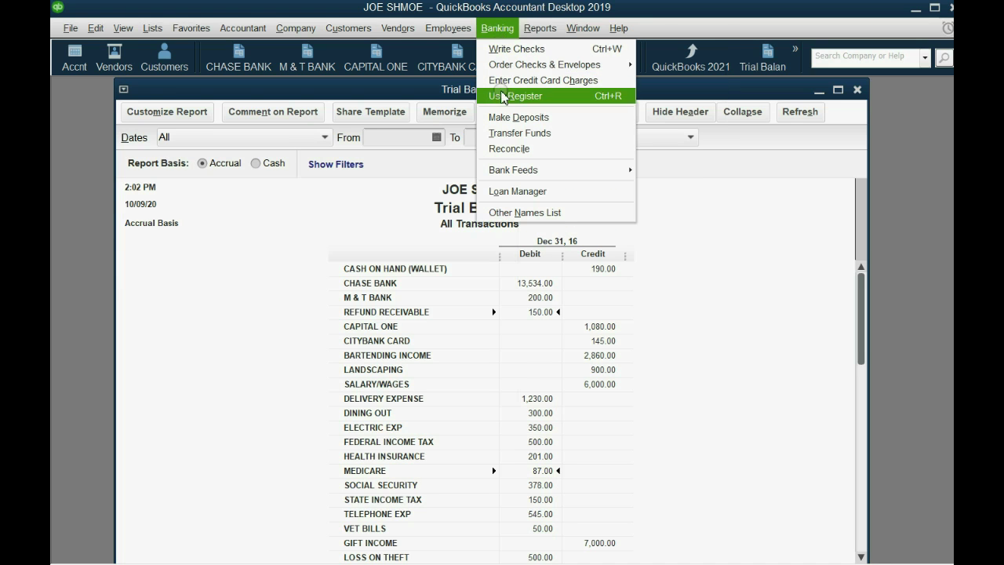
Start another bank deposit dated 02/06/2017
{"action": "left_click", "coordinate": [504, 117]}
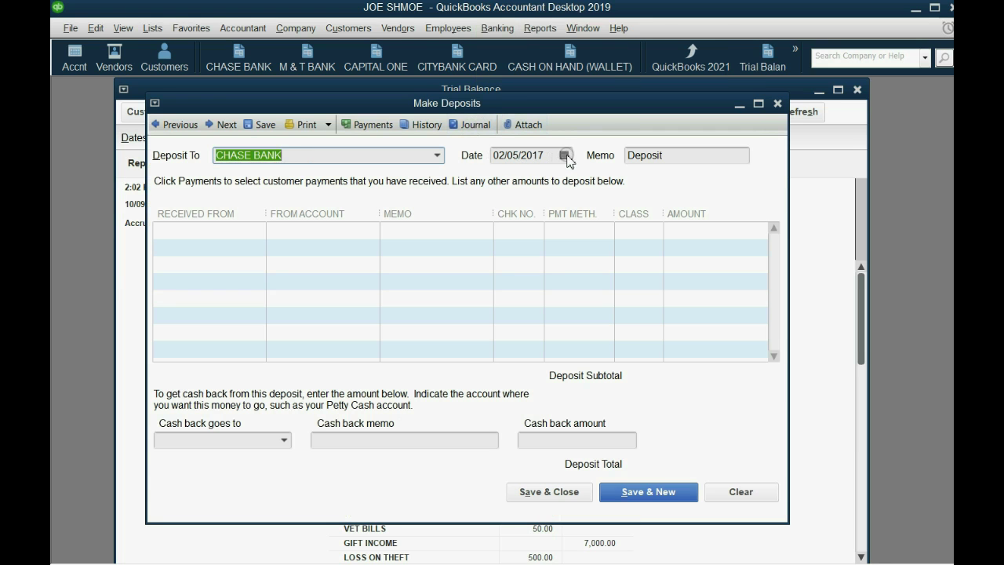
{"action": "left_click", "coordinate": [563, 155]}
{"action": "left_click", "coordinate": [533, 244]}
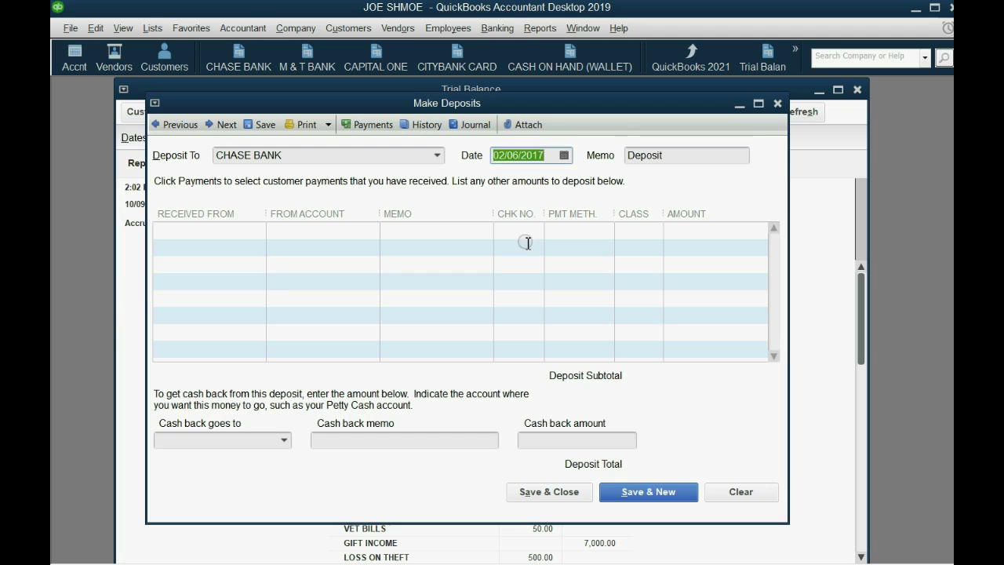
Add a 150.00 deposit line from REFUND RECEIVABLE
{"action": "left_click", "coordinate": [368, 231]}
{"action": "left_click", "coordinate": [371, 230]}
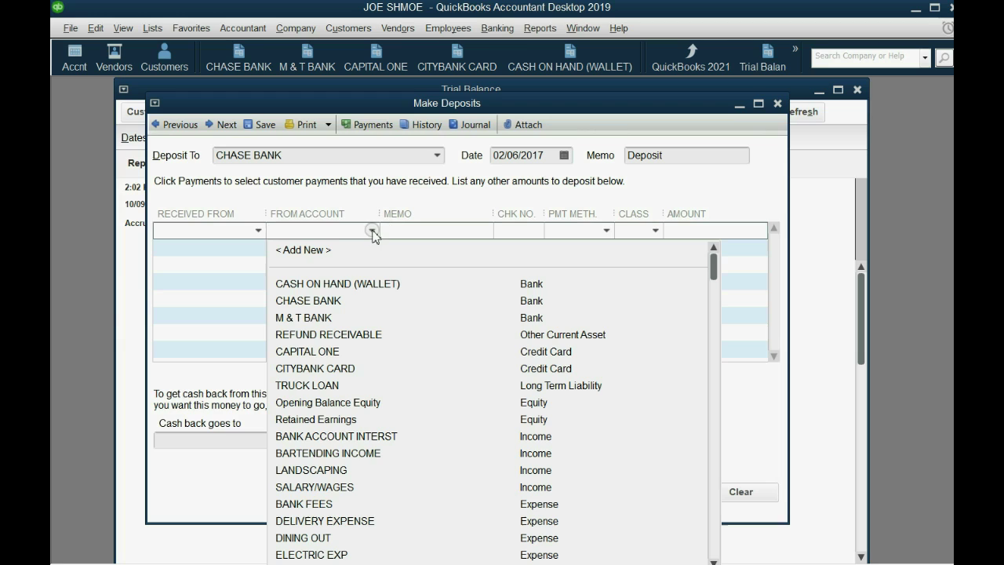
{"action": "left_click", "coordinate": [373, 335]}
{"action": "left_click", "coordinate": [704, 230]}
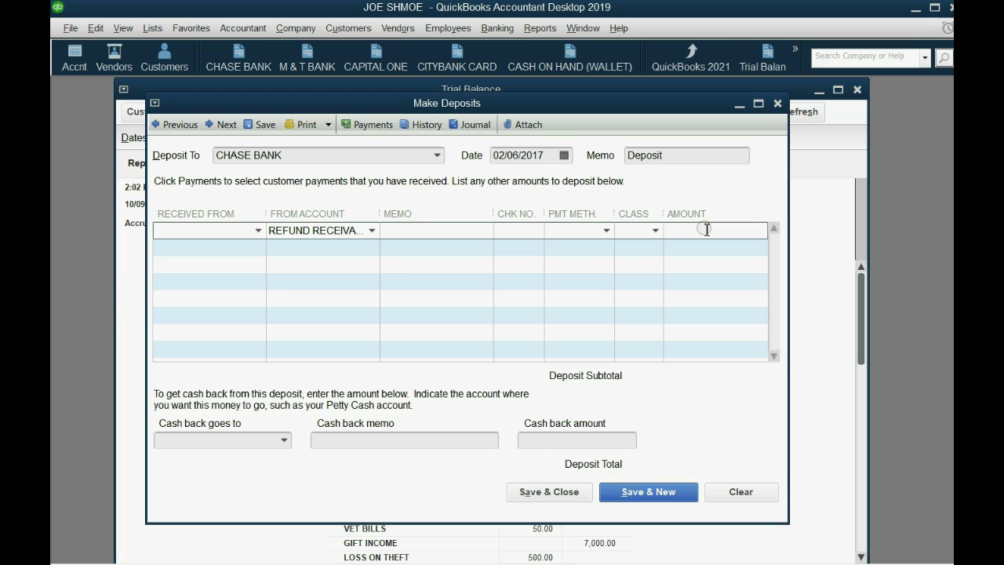
{"action": "type", "text": "150"}
{"action": "key", "text": "Tab"}
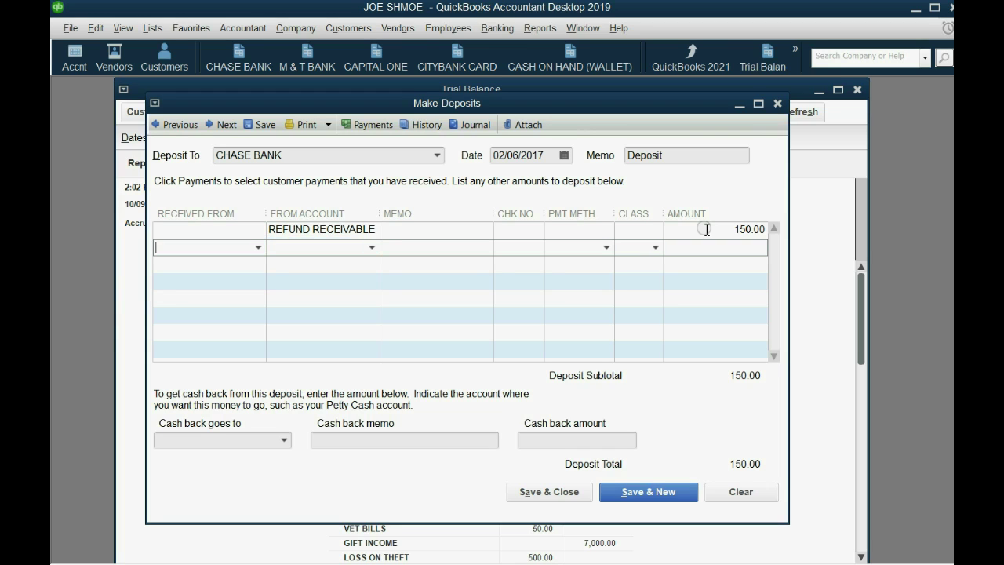
Save the 150.00 deposit and QuickZoom into the CHASE BANK 13,684.00 balance
{"action": "left_click", "coordinate": [584, 491]}
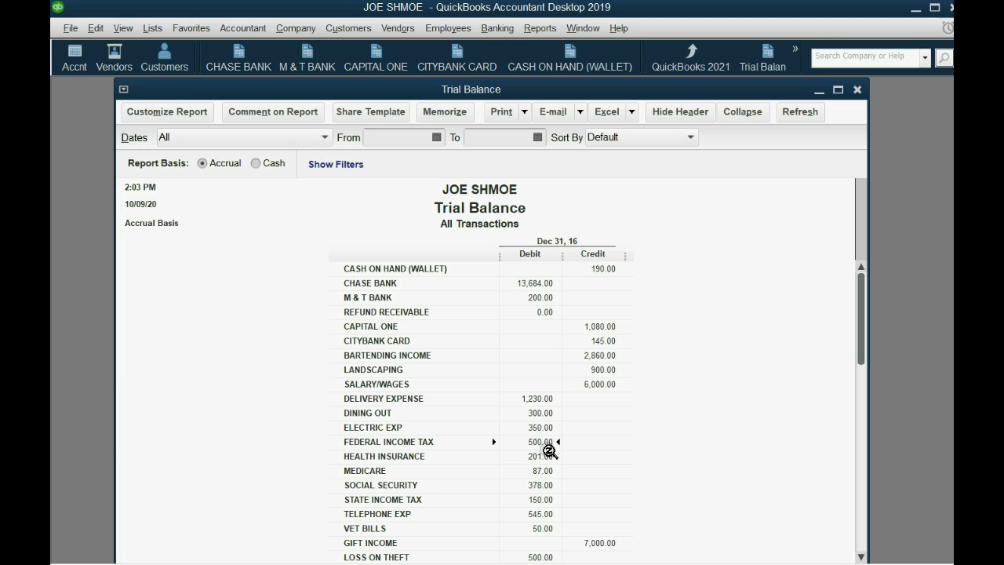
{"action": "double_click", "coordinate": [539, 284]}
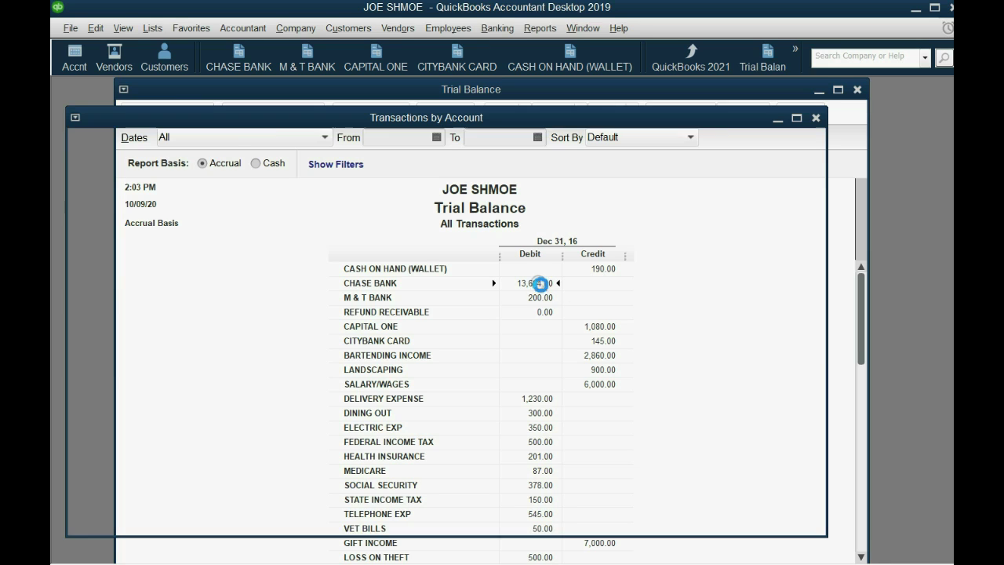